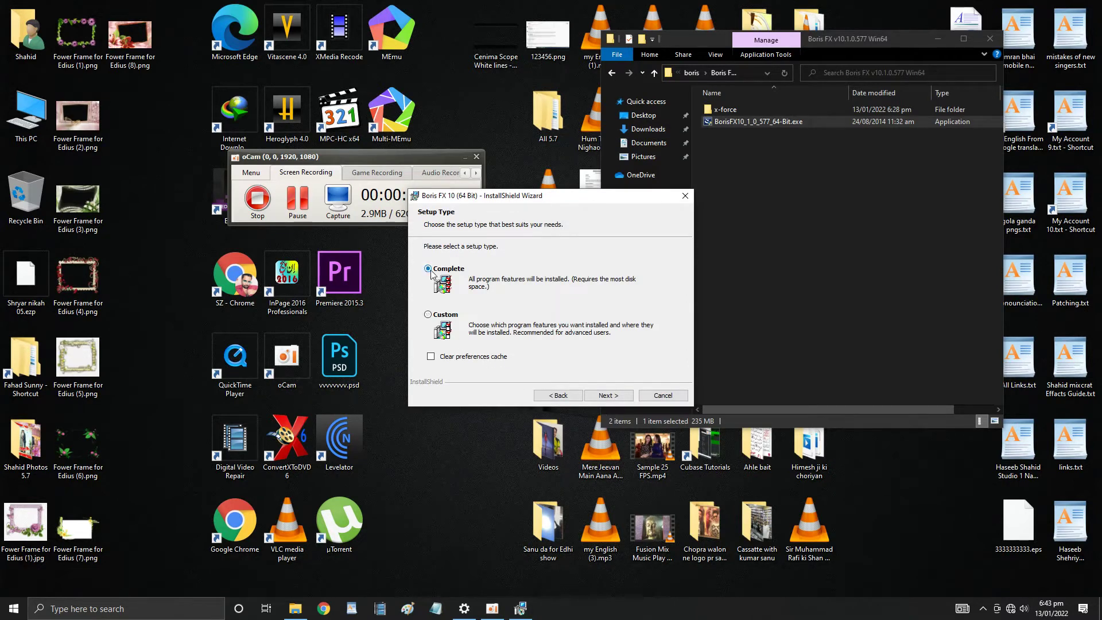
# - Install Boris FX 10 with the Complete setup type and accept the offer to open its licensing dialog
pyautogui.click(602, 396)
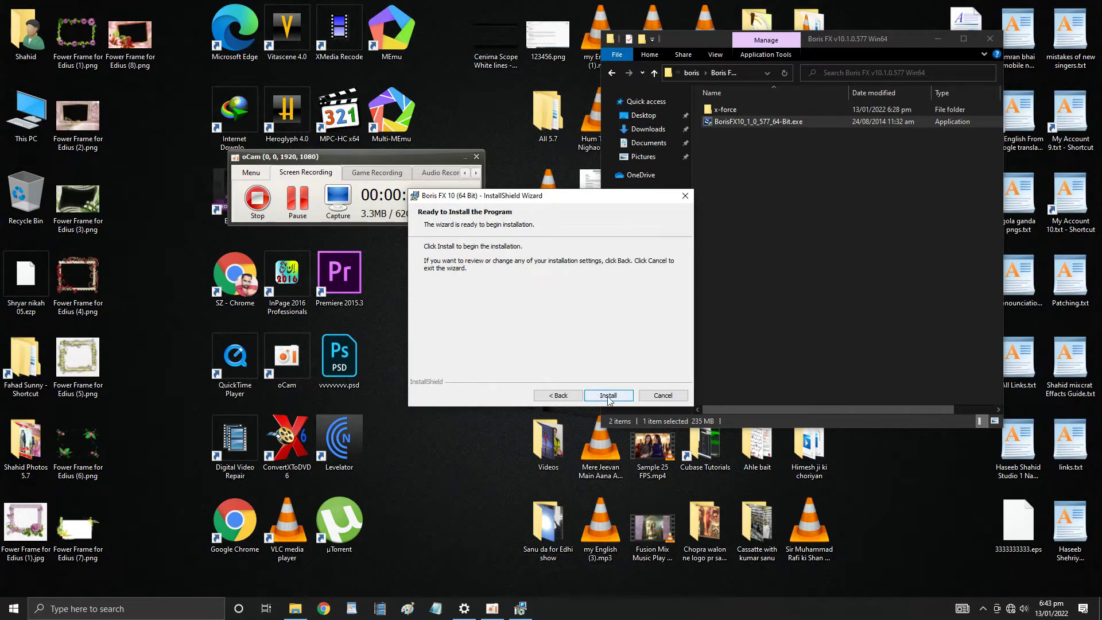
pyautogui.click(608, 396)
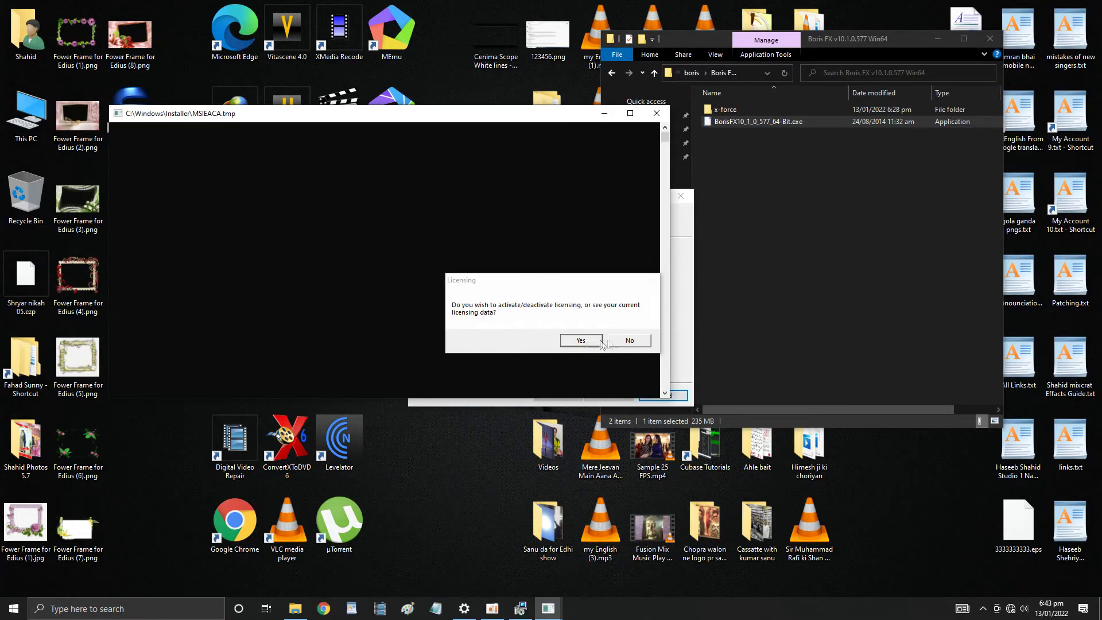
pyautogui.click(580, 341)
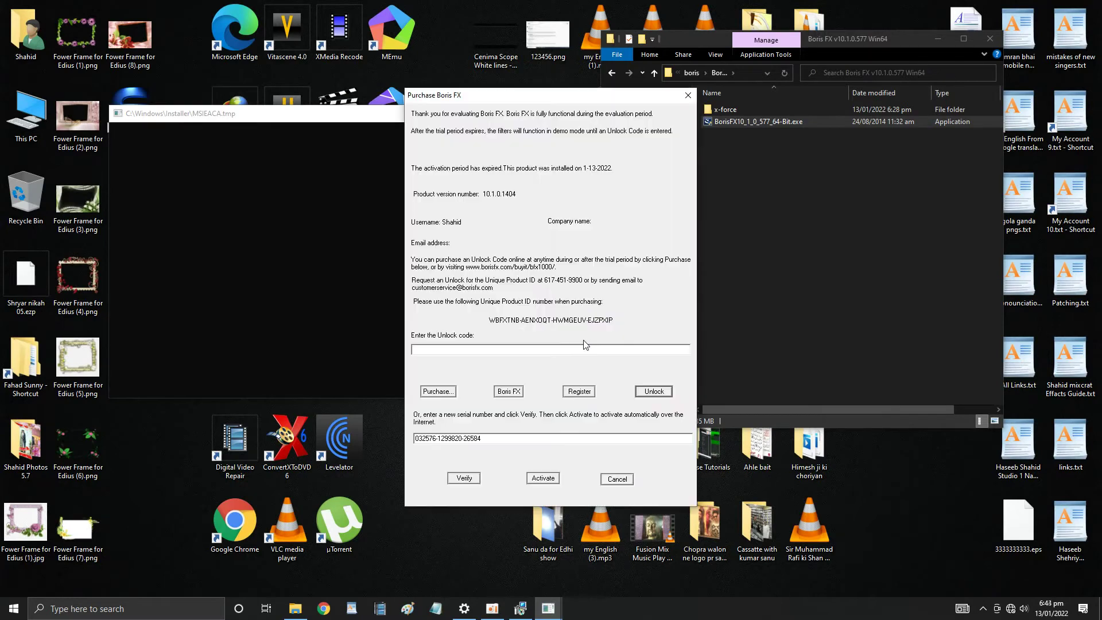
# - Open the Crack folder inside x-force and run xf-bfx10.exe
pyautogui.click(724, 260)
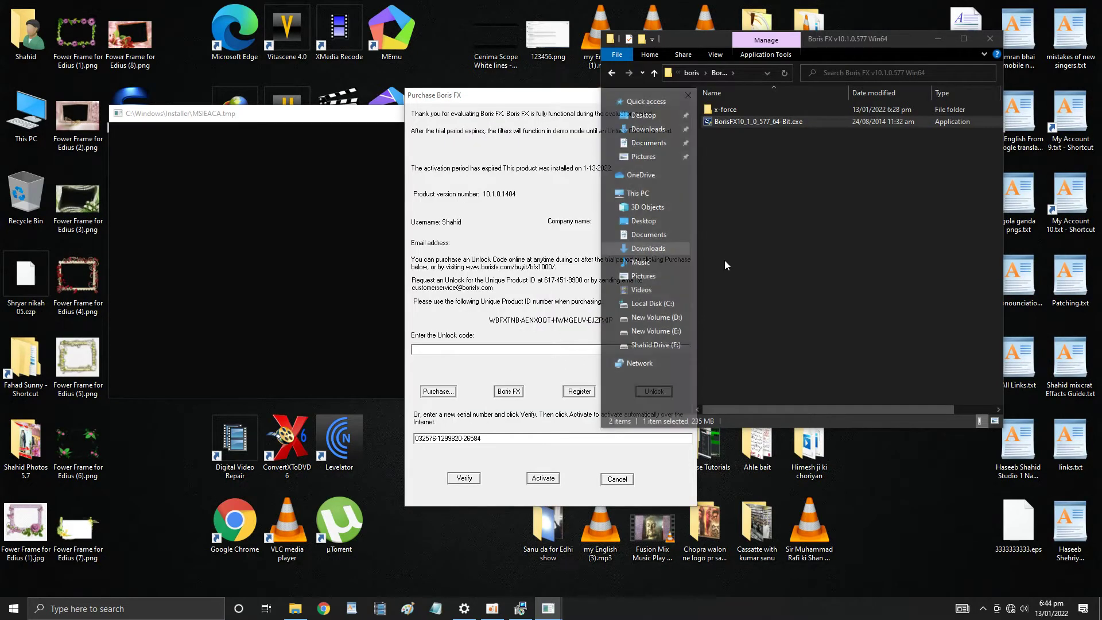
pyautogui.doubleClick(716, 110)
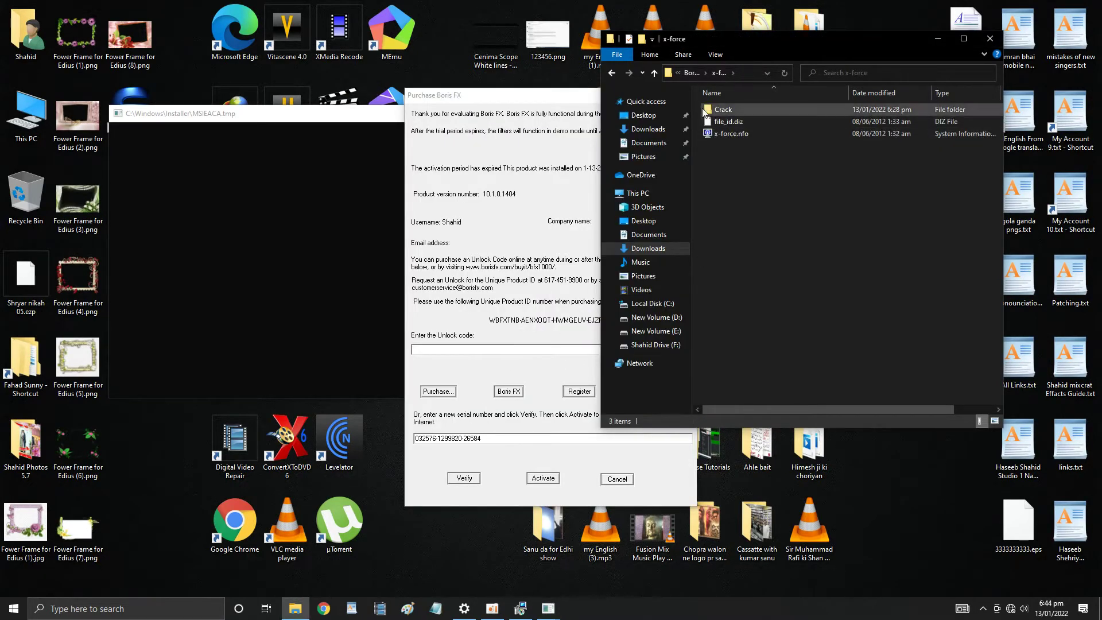
pyautogui.moveTo(708, 40); pyautogui.dragTo(844, 27)
pyautogui.doubleClick(764, 107)
pyautogui.doubleClick(838, 112)
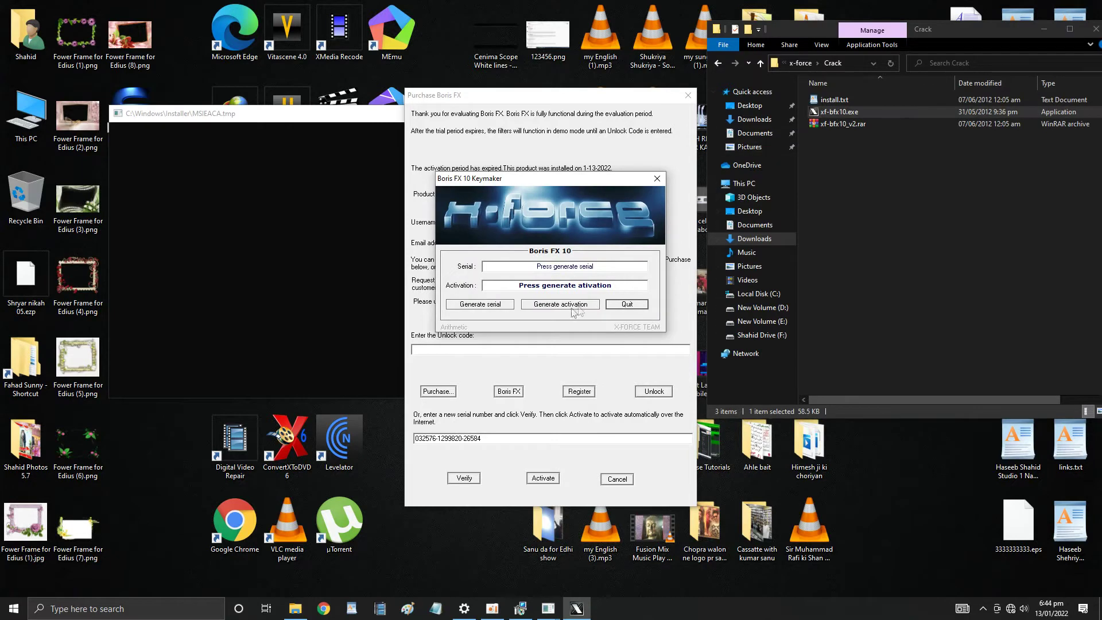
# - Generate a serial and an activation code in the keymaker and select the activation code for copying
pyautogui.click(497, 305)
pyautogui.click(546, 306)
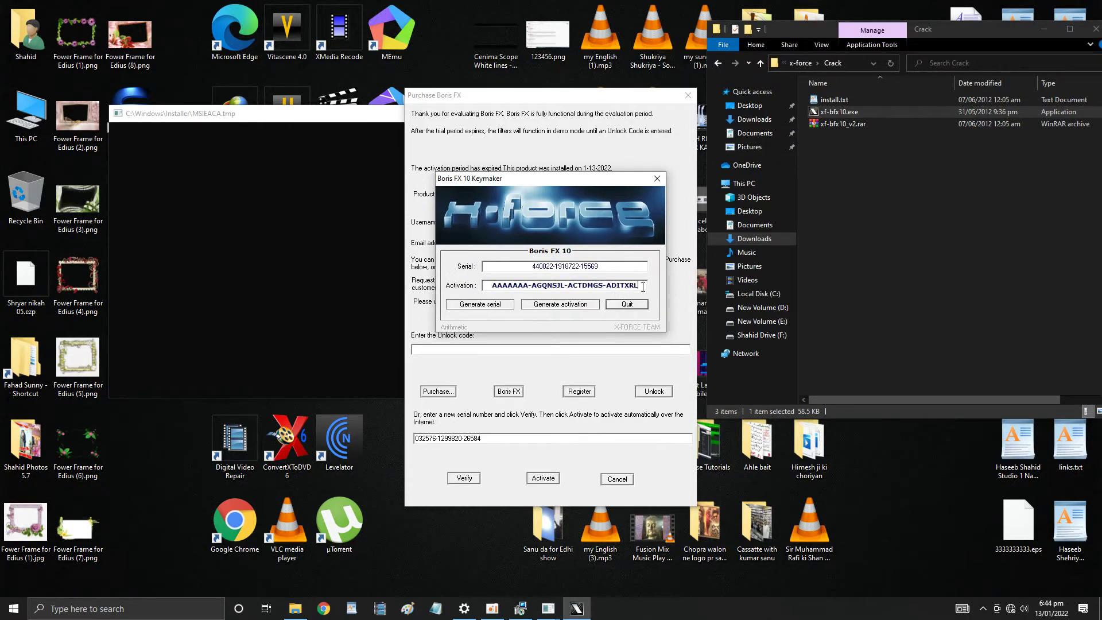
pyautogui.moveTo(643, 287); pyautogui.dragTo(500, 282)
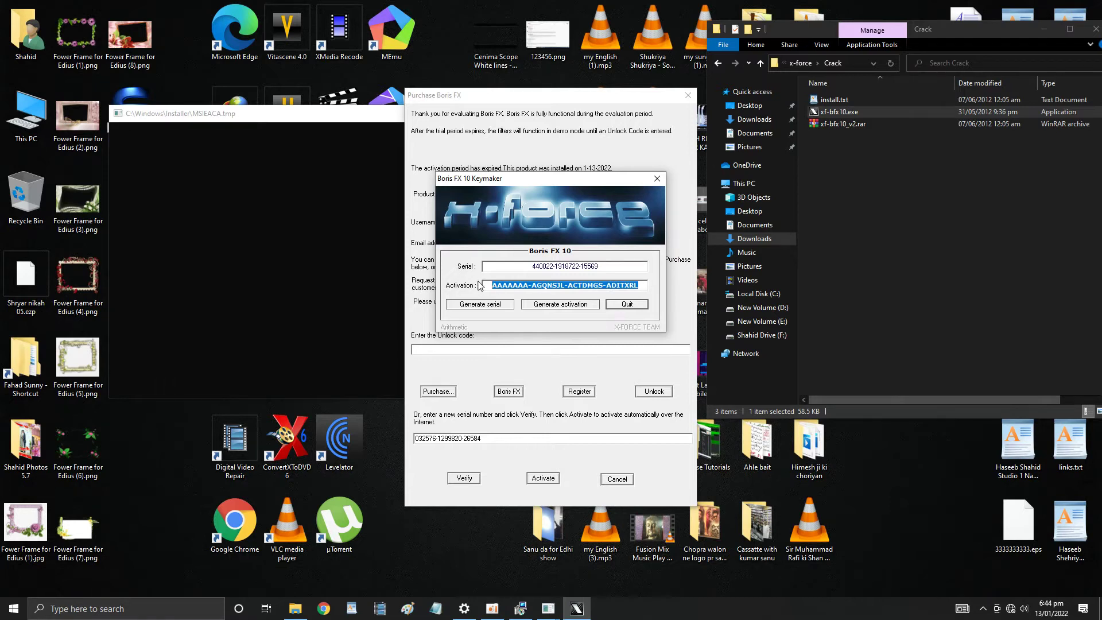
# - Paste the activation code as the Boris FX unlock code, unlock the product and dismiss the activation message
pyautogui.click(562, 360)
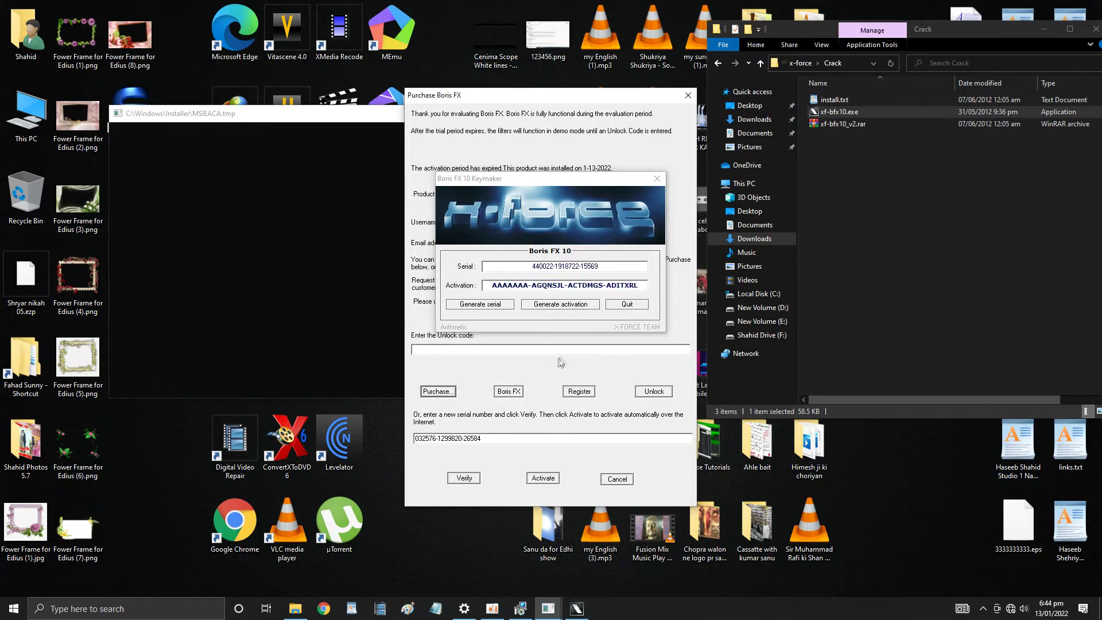
pyautogui.moveTo(593, 205); pyautogui.dragTo(911, 193)
pyautogui.click(504, 350)
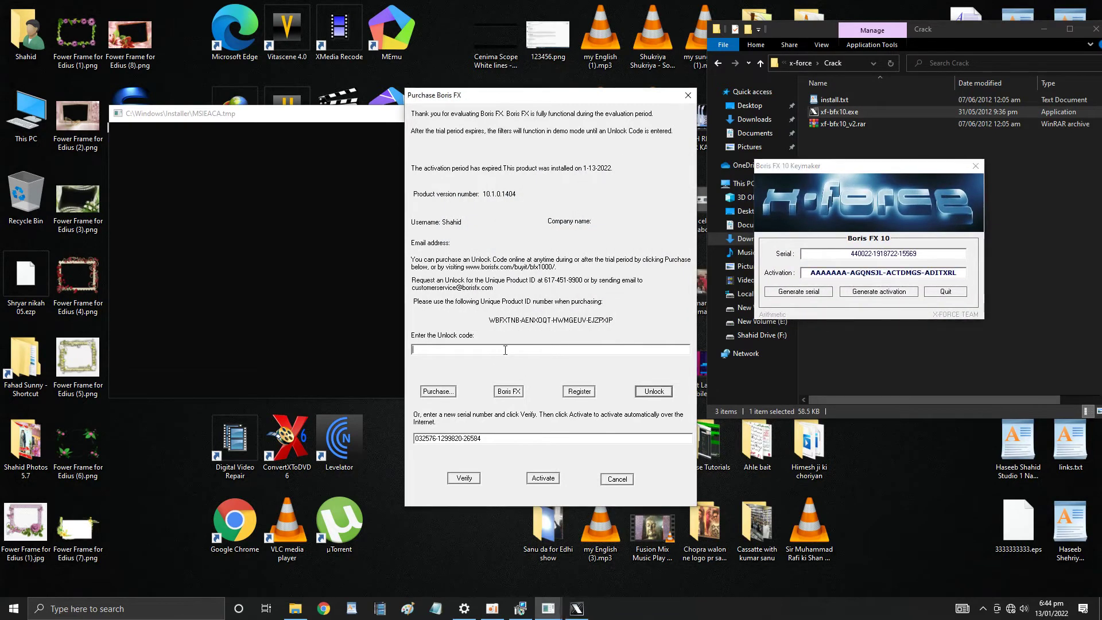
pyautogui.hotkey('ctrl', 'v')
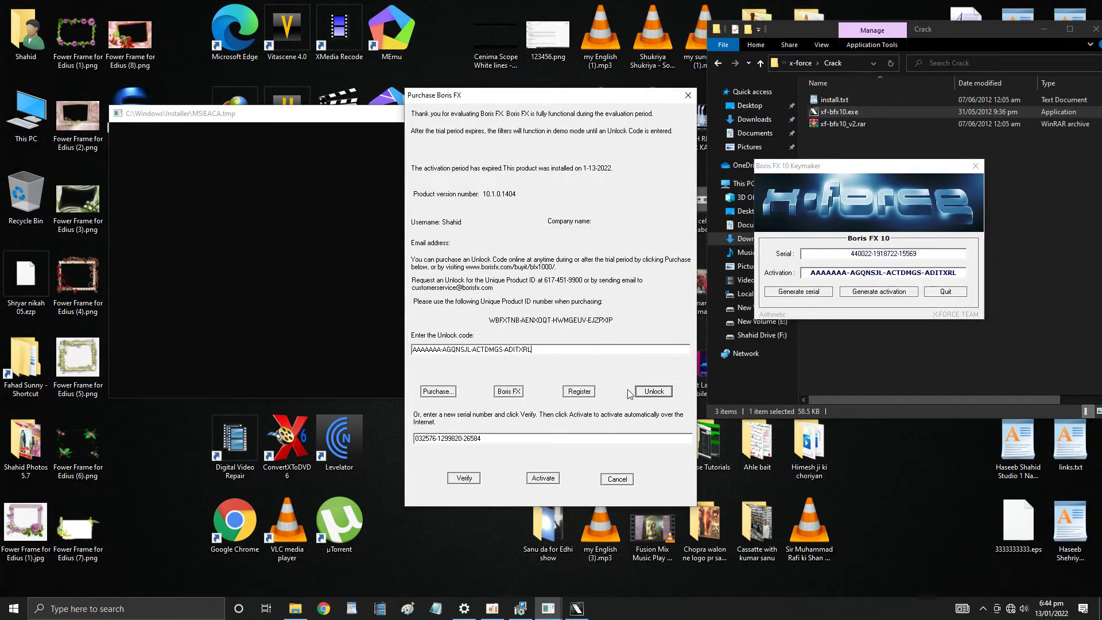
pyautogui.click(649, 395)
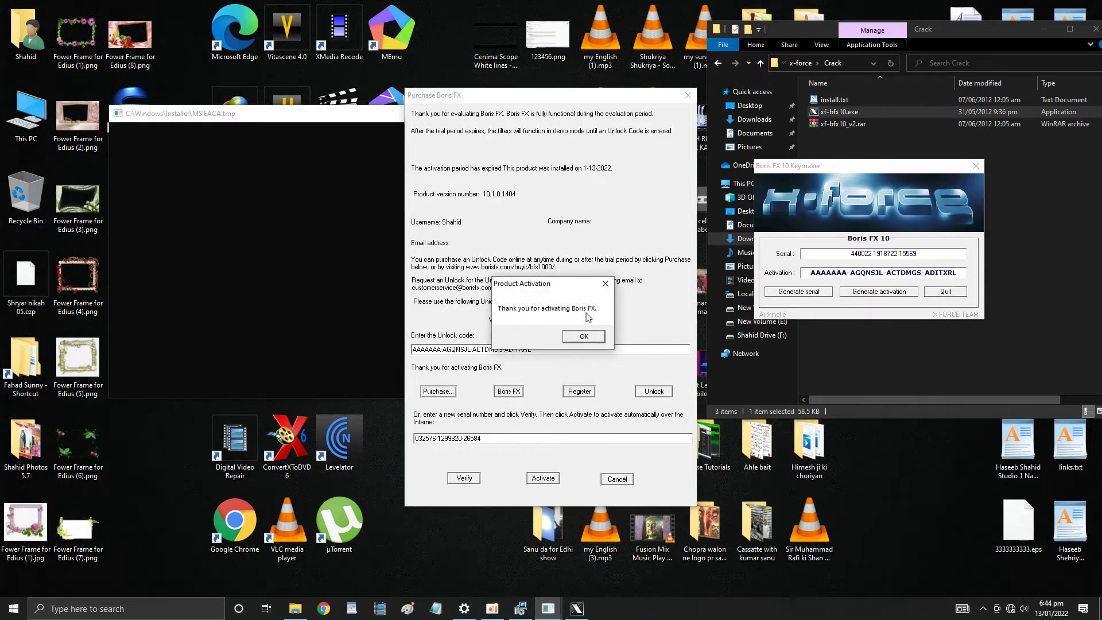
pyautogui.click(584, 339)
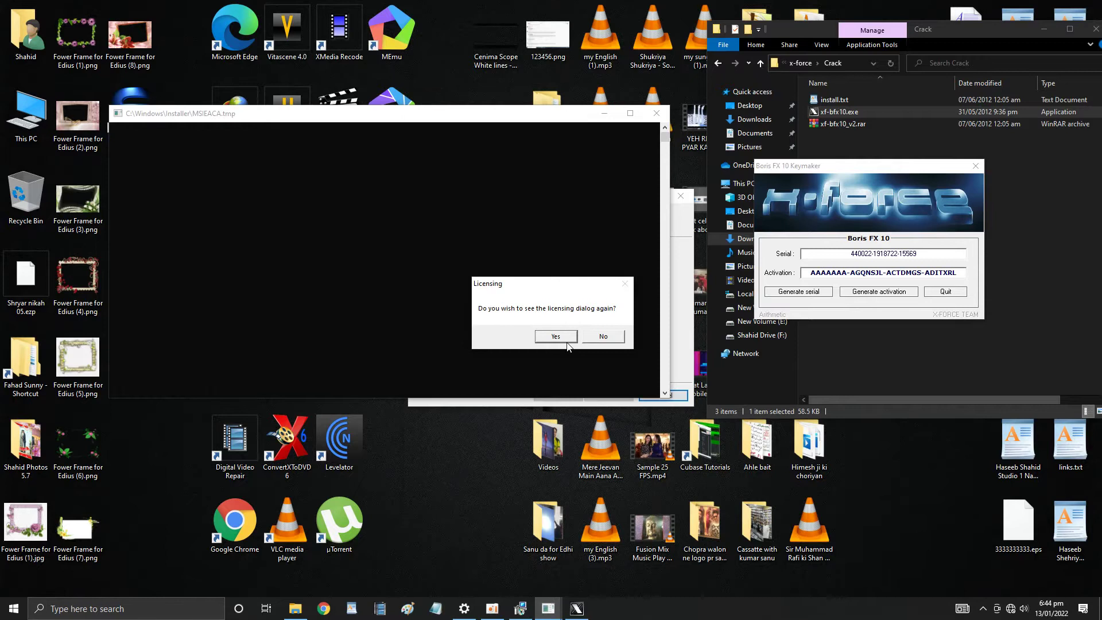
# - Decline to see the licensing dialog again, quit the keymaker and finish the Boris FX 10 installation wizard
pyautogui.click(612, 338)
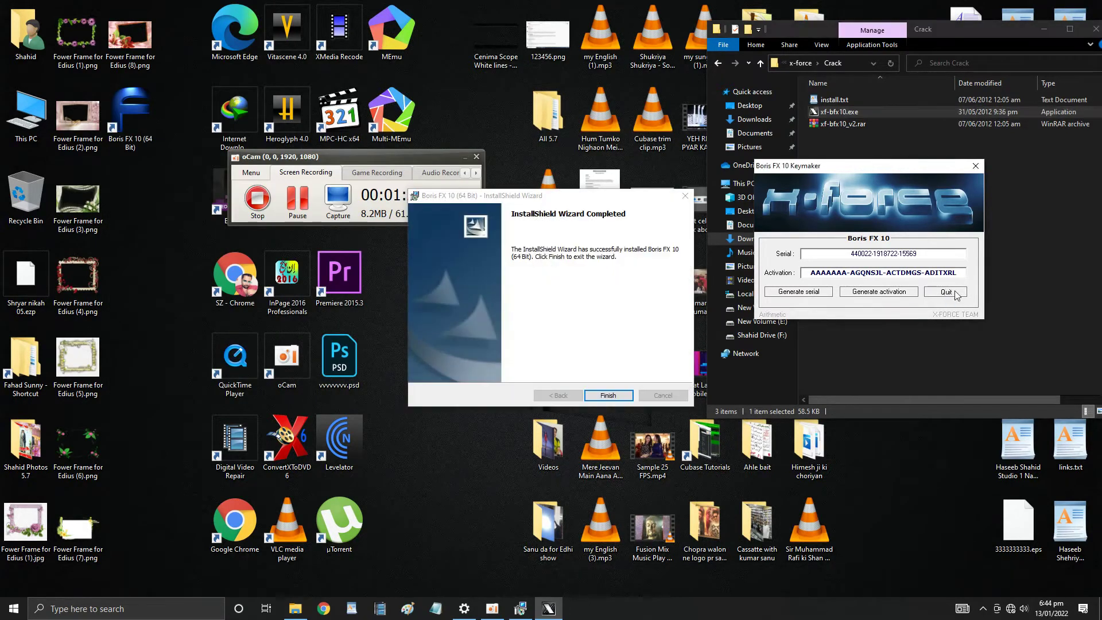
pyautogui.click(946, 292)
pyautogui.click(609, 396)
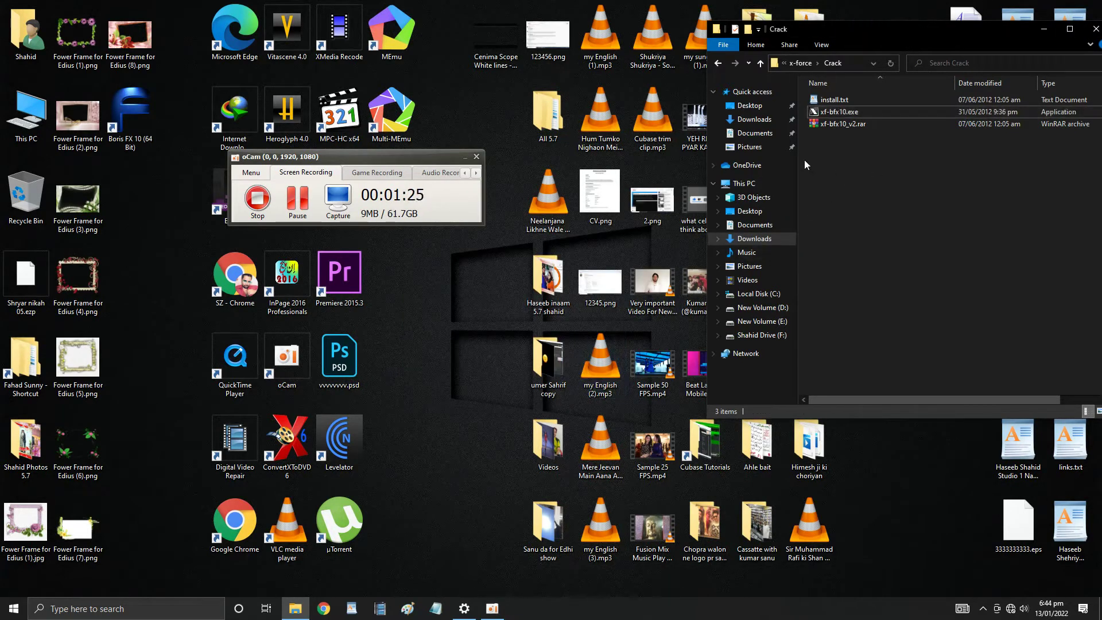
# - Copy BorisFX10.dll from the "Jo File Boris ki Directory main copy karni hai" folder in Boris Plugins
pyautogui.click(718, 63)
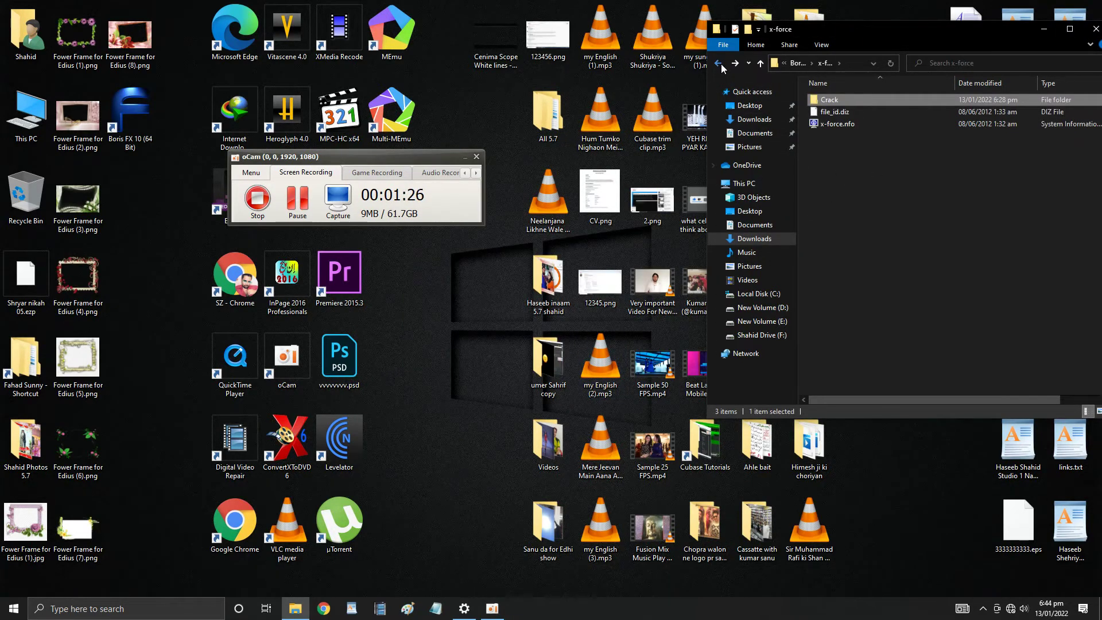
pyautogui.click(719, 63)
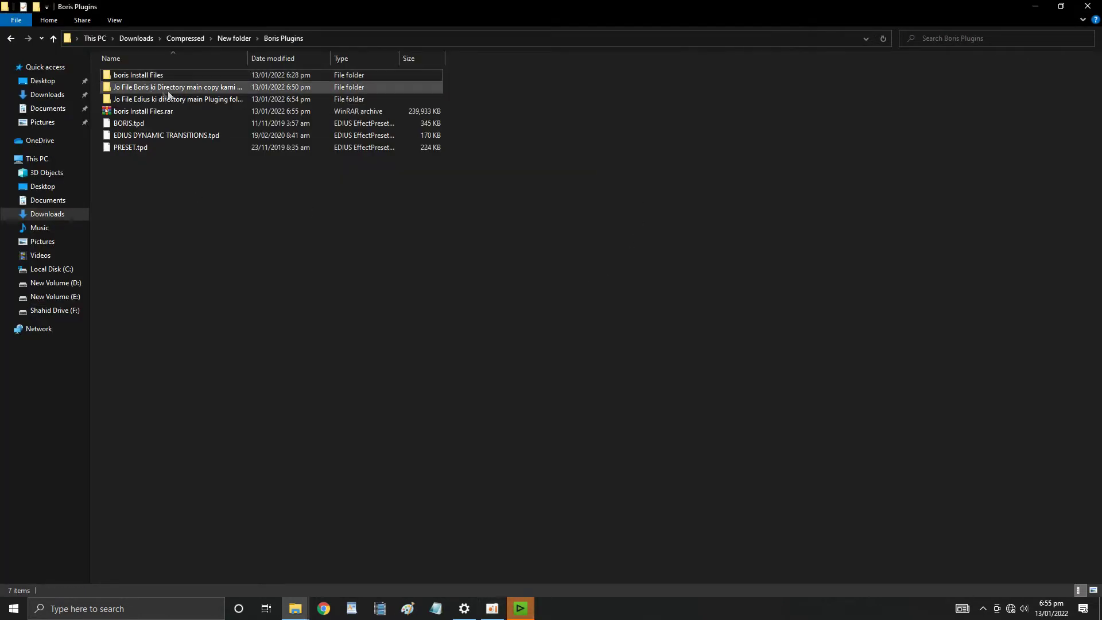
pyautogui.doubleClick(185, 88)
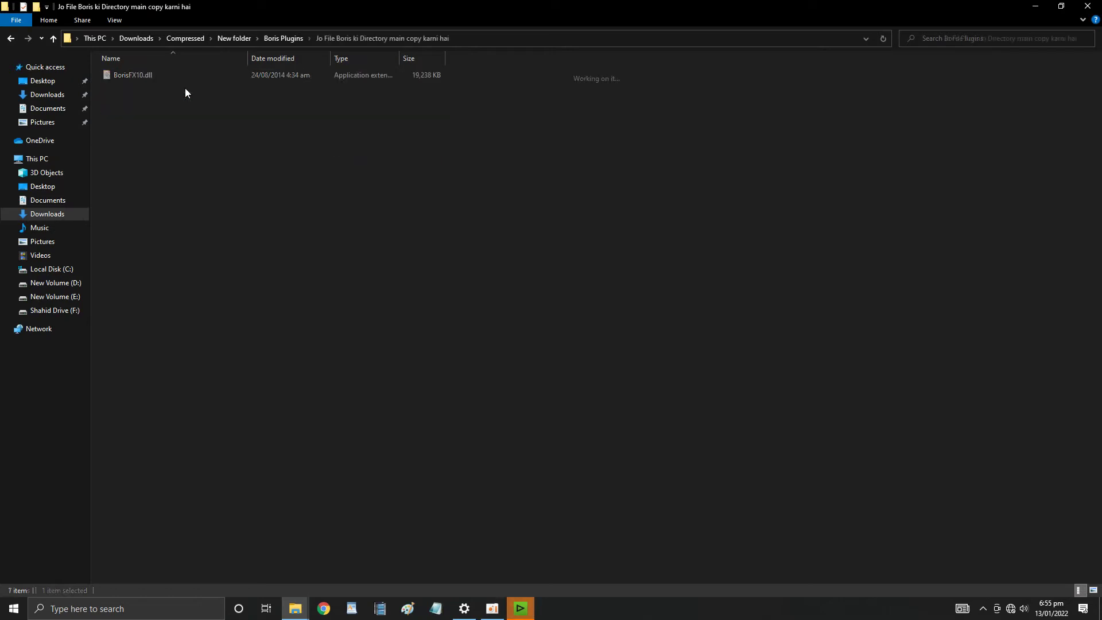
pyautogui.rightClick(123, 74)
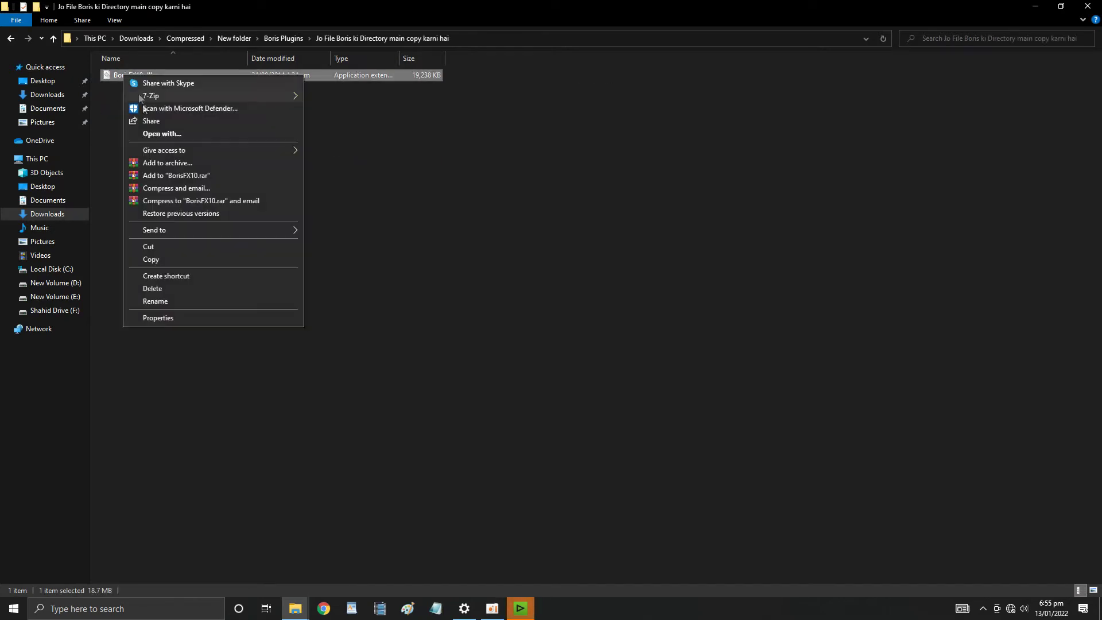
pyautogui.click(155, 260)
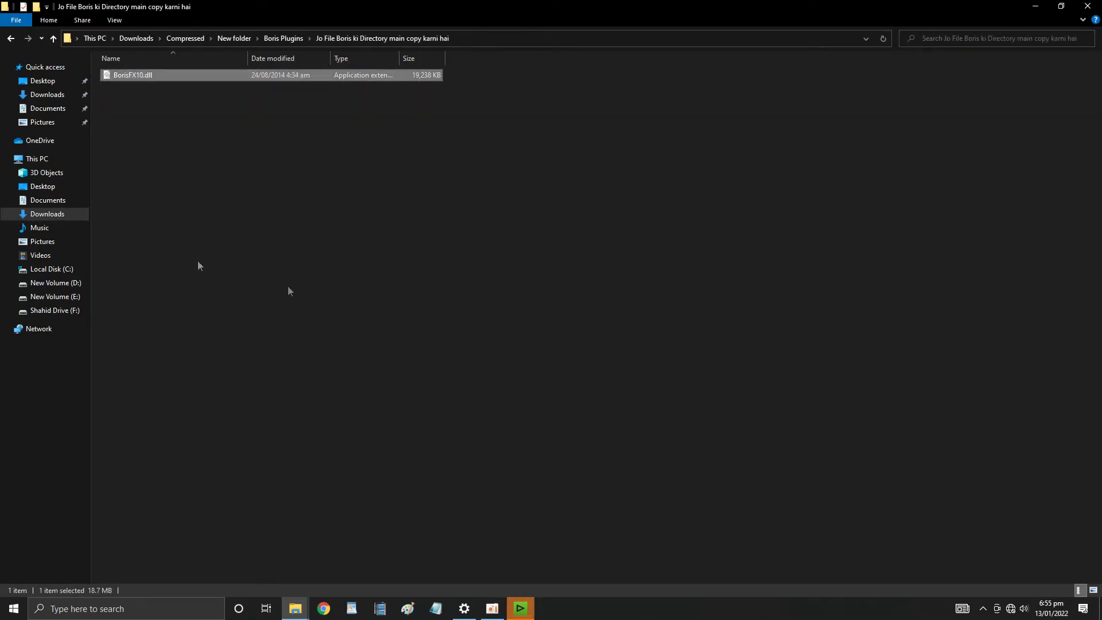
# - Paste BorisFX10.dll into the Boris FX 10 installation folder, replacing the existing file
pyautogui.click(1099, 609)
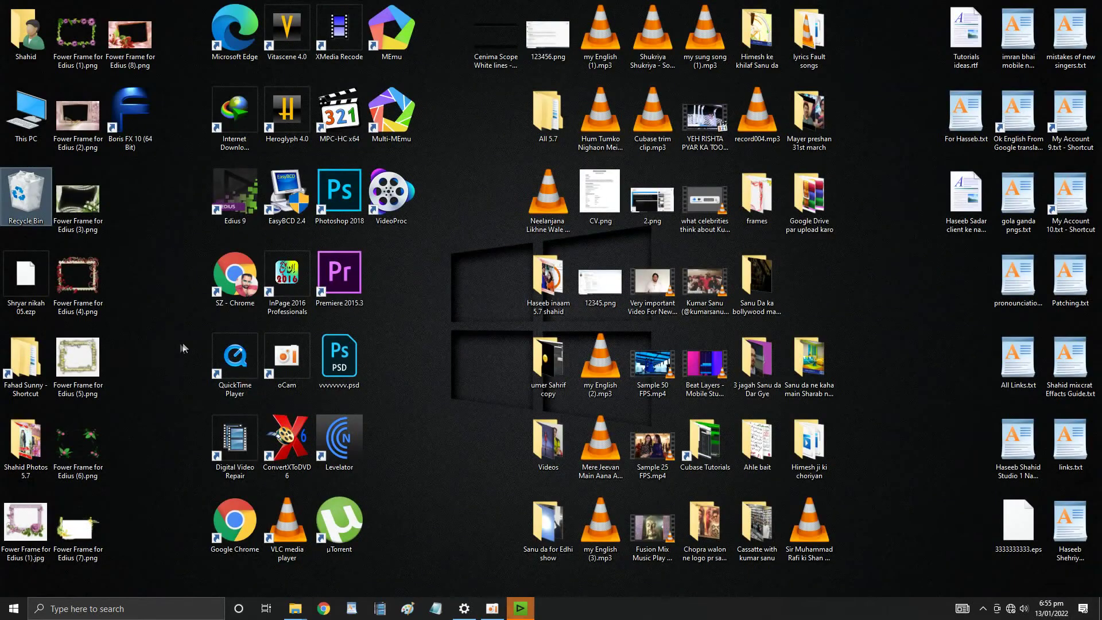
pyautogui.rightClick(133, 116)
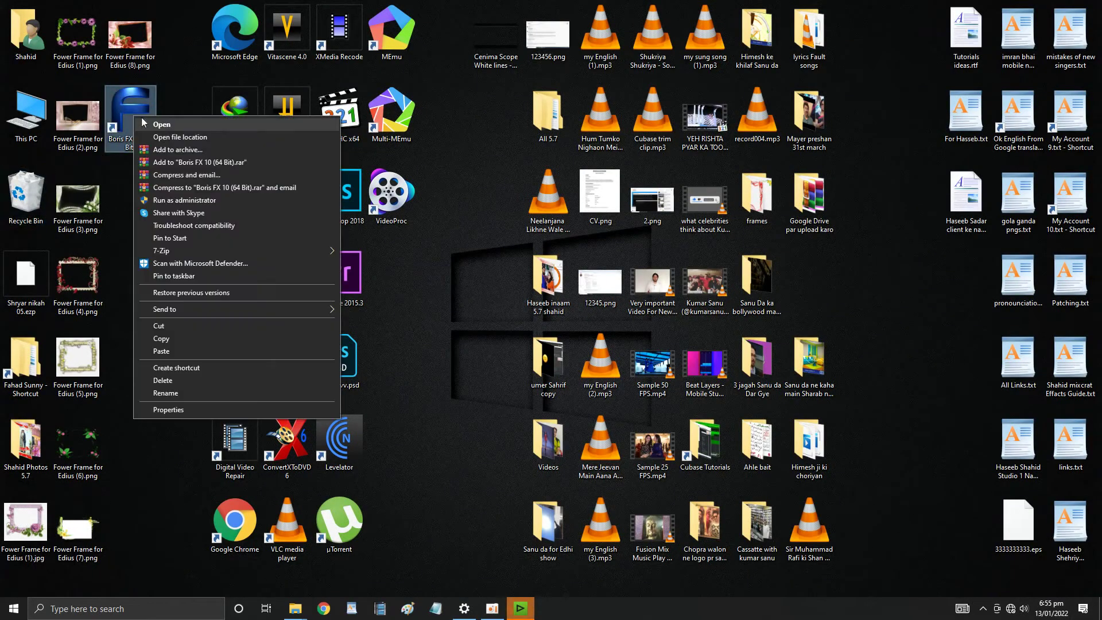
pyautogui.click(170, 138)
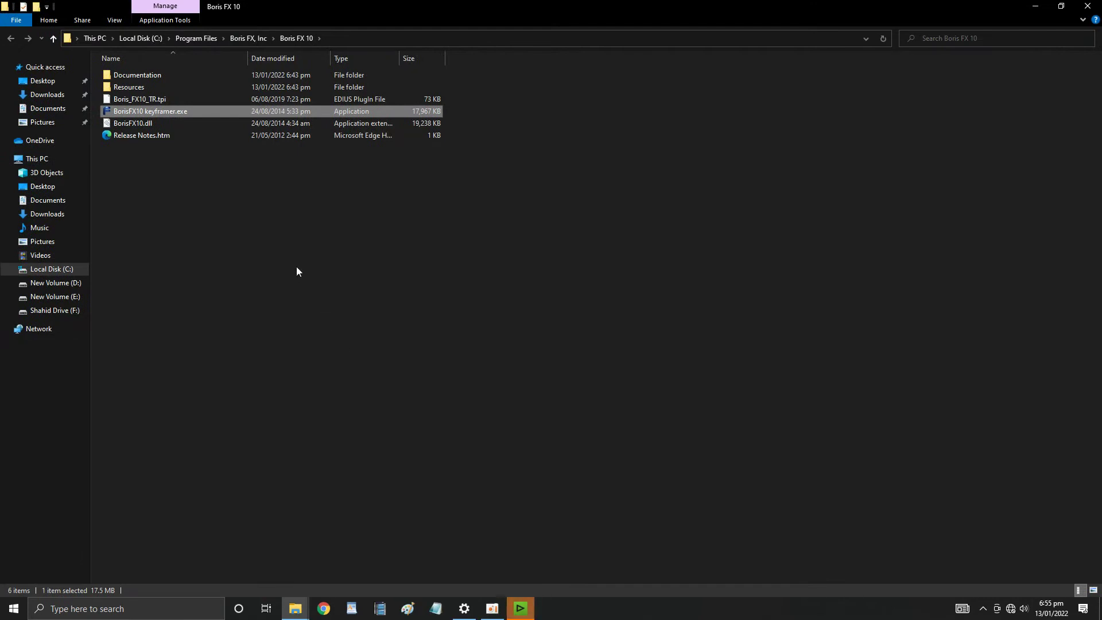
pyautogui.rightClick(296, 266)
pyautogui.click(335, 346)
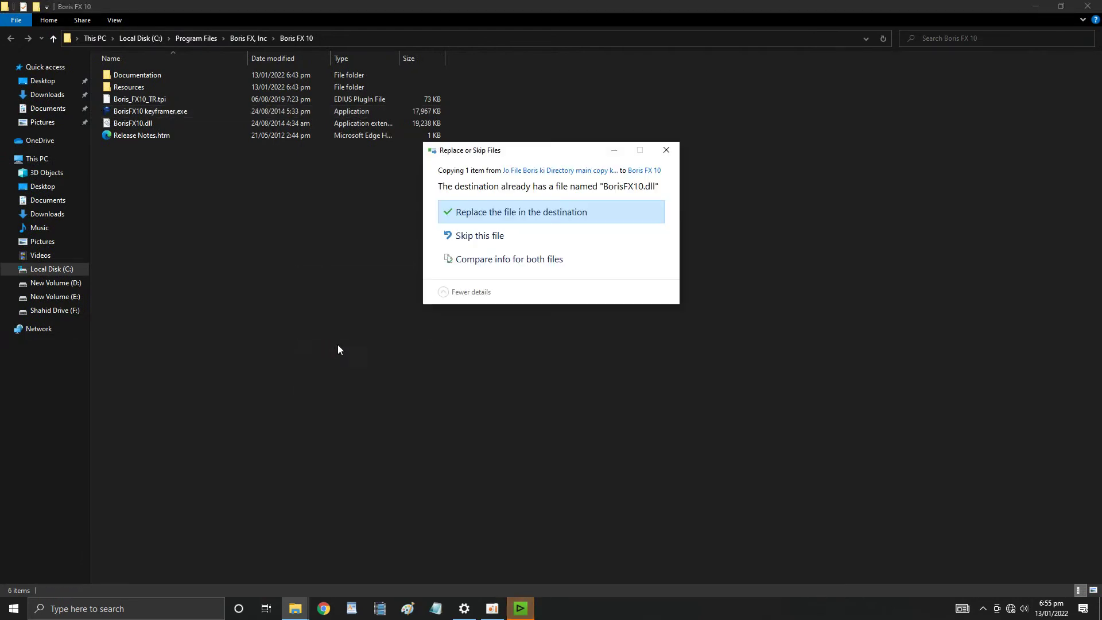
pyautogui.click(485, 214)
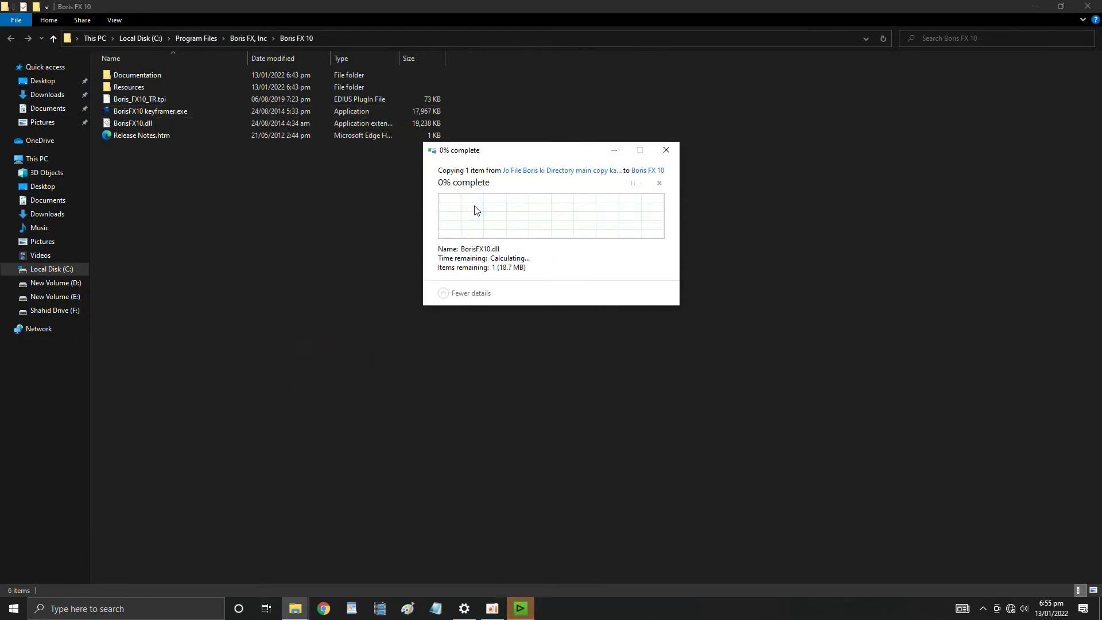
pyautogui.click(368, 291)
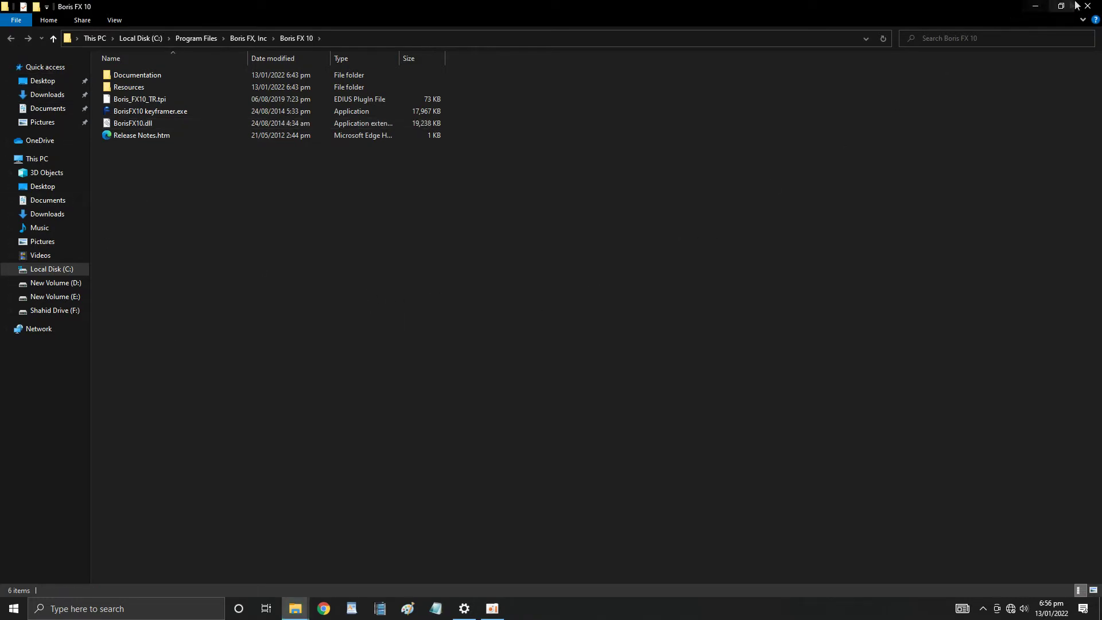
# - Copy Boris_FX10_TR.tpi from the "Jo File Edius ki directory main Pluging folder main copy hogi" folder in Boris Plugins
pyautogui.click(1035, 6)
pyautogui.moveTo(295, 608)
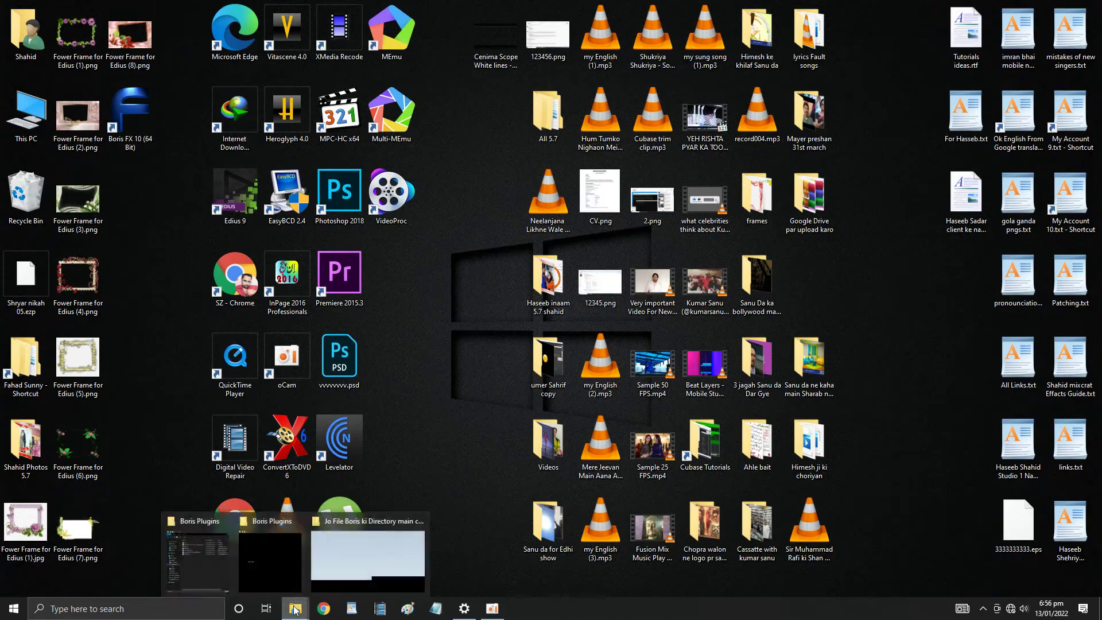
pyautogui.click(326, 553)
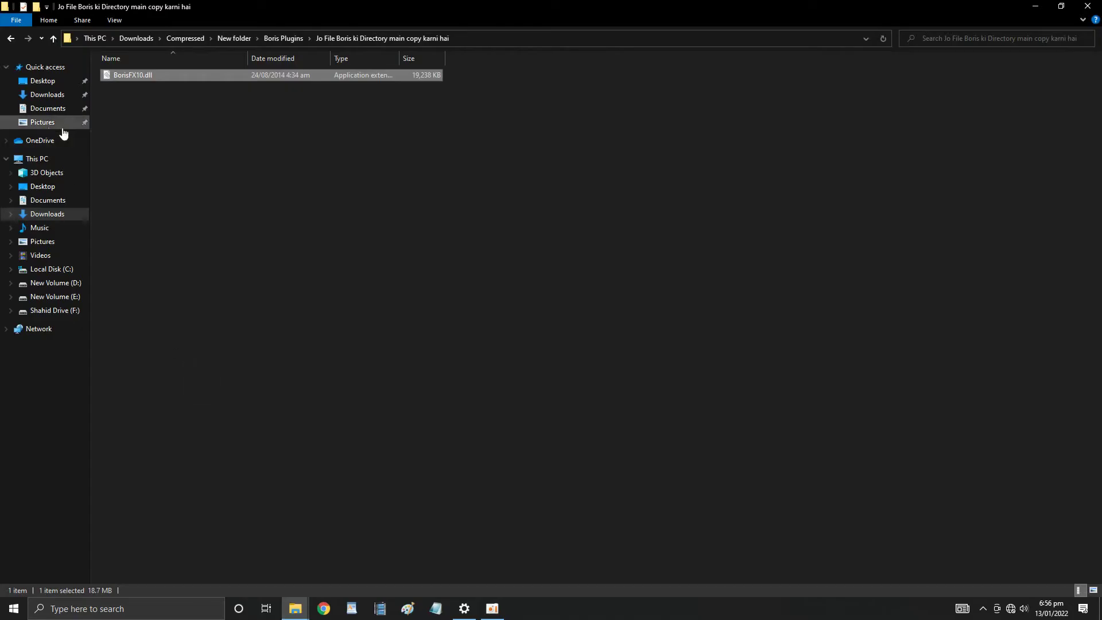
pyautogui.click(9, 40)
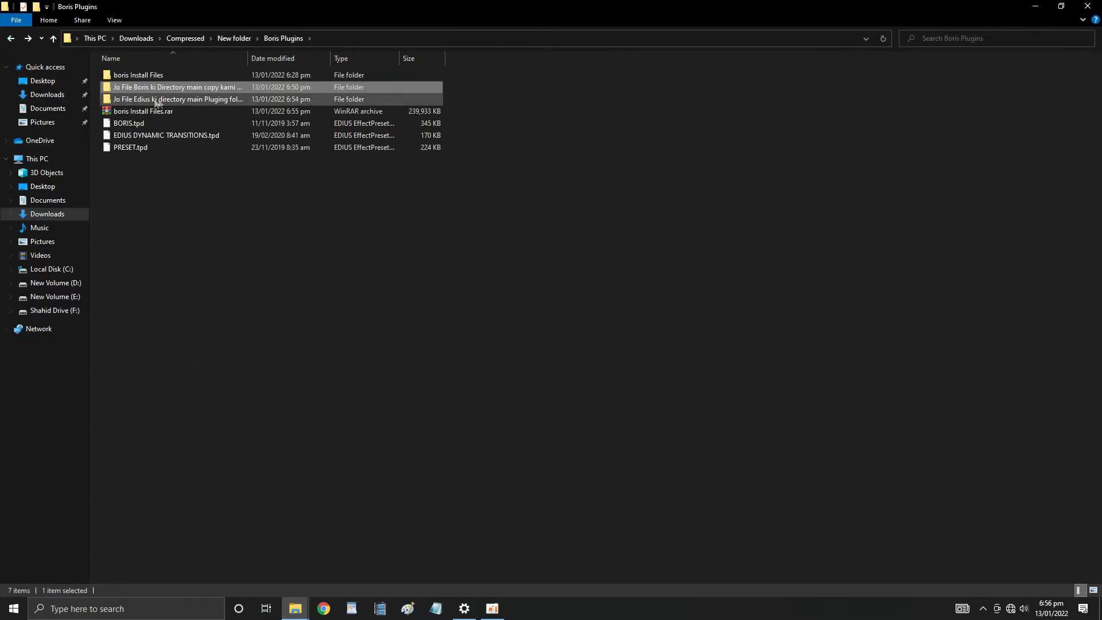
pyautogui.doubleClick(180, 99)
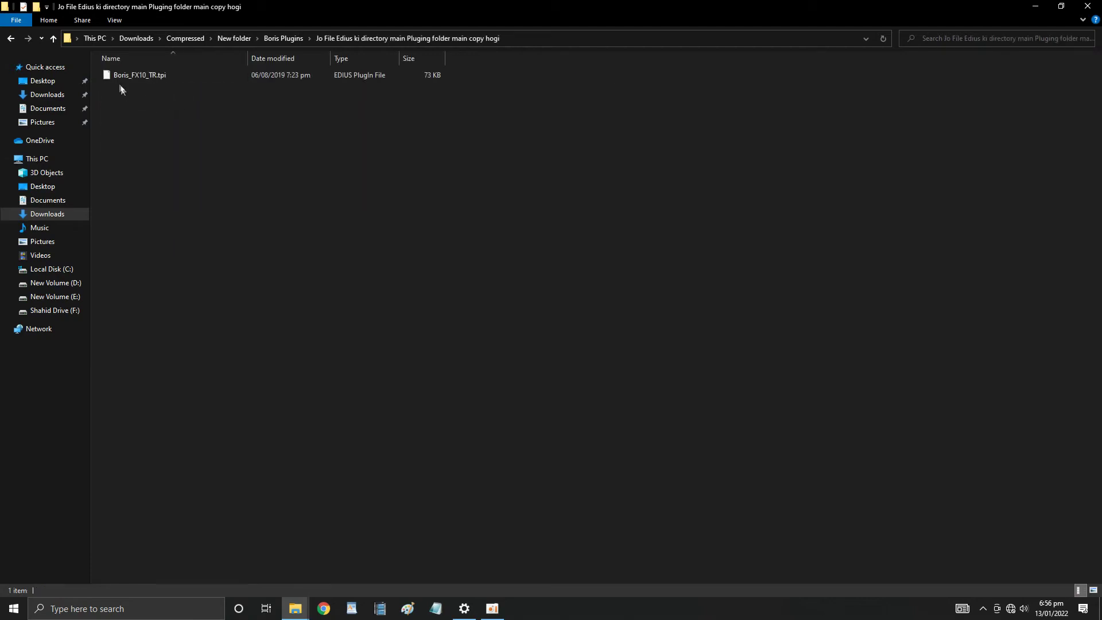
pyautogui.rightClick(117, 74)
pyautogui.click(150, 259)
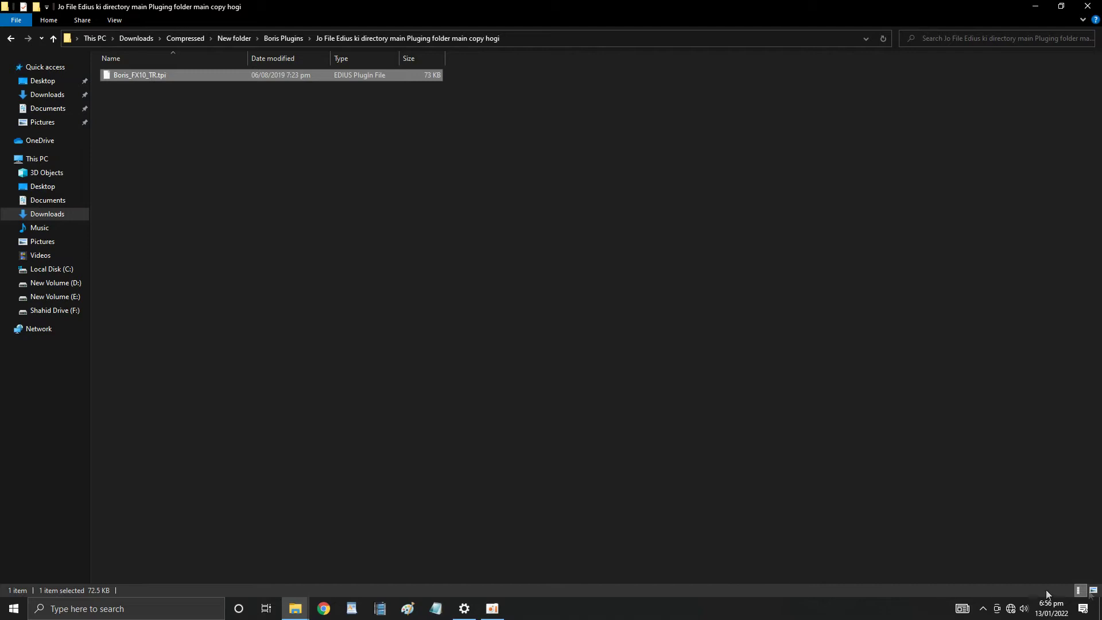
# - Paste Boris_FX10_TR.tpi into the PlugIn folder of the EDIUS 9 installation directory, replacing the existing file with administrator permission
pyautogui.click(1099, 608)
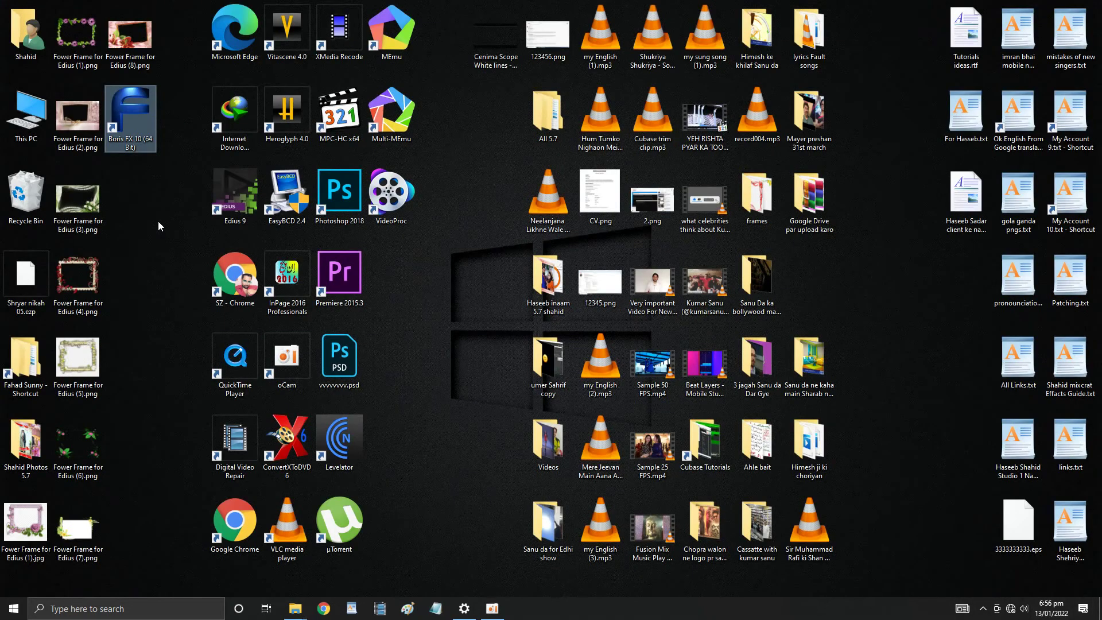
pyautogui.rightClick(227, 187)
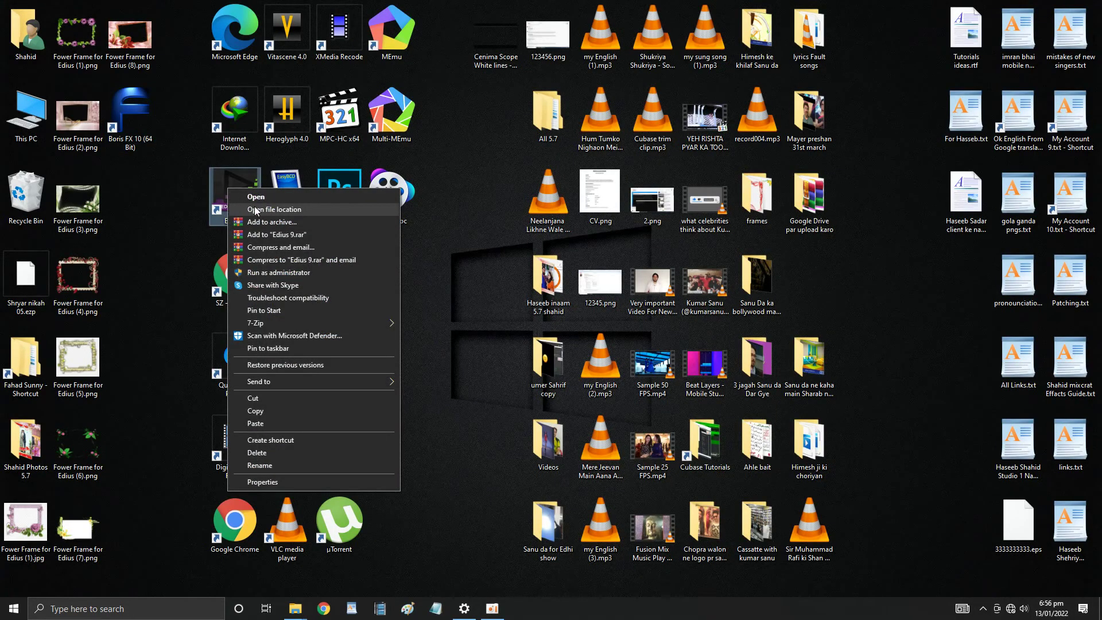
pyautogui.click(255, 209)
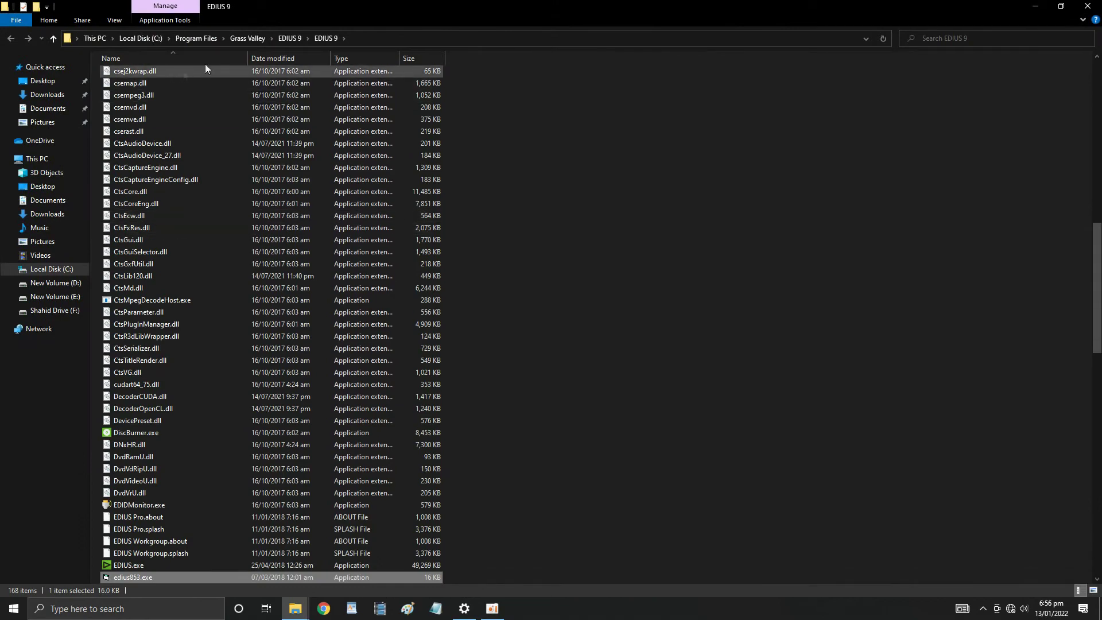
pyautogui.moveTo(1093, 275); pyautogui.dragTo(1089, 121)
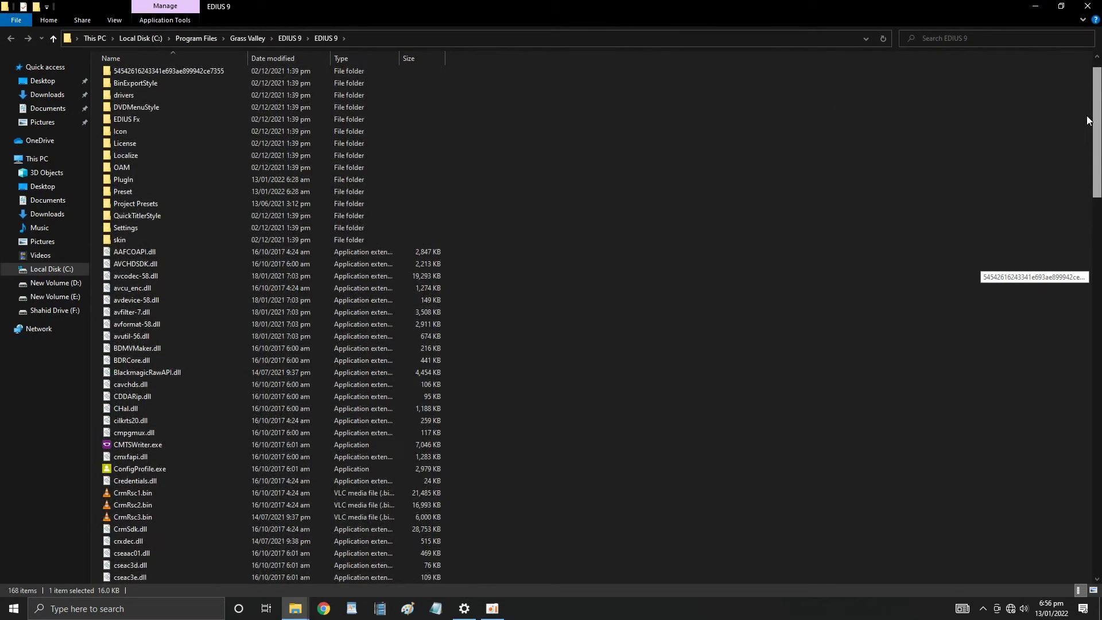
pyautogui.doubleClick(123, 179)
pyautogui.rightClick(679, 241)
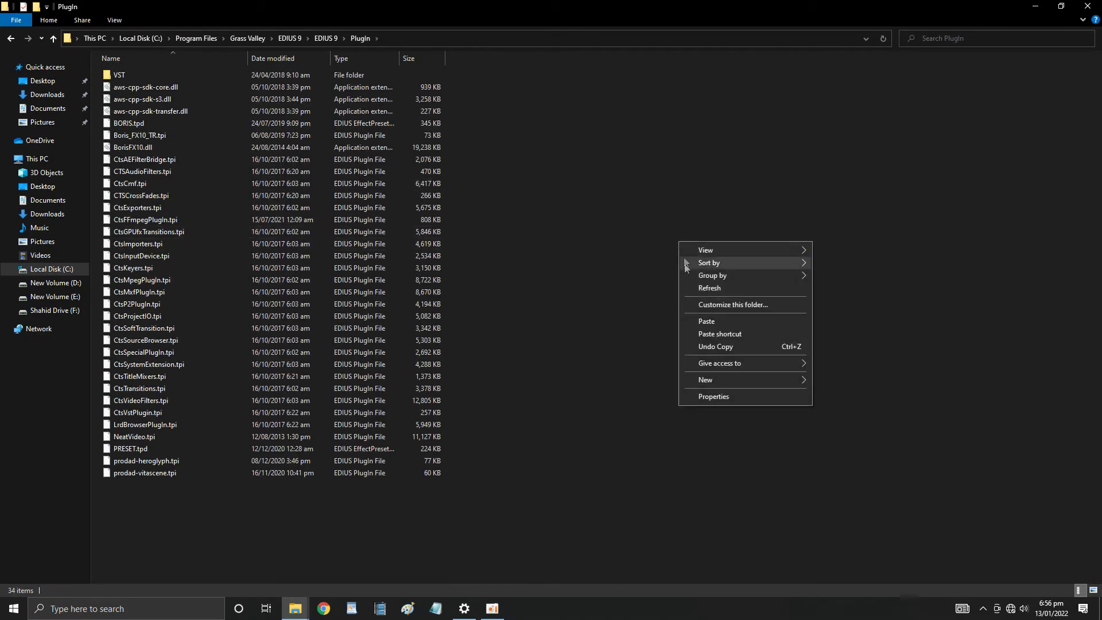
pyautogui.click(718, 319)
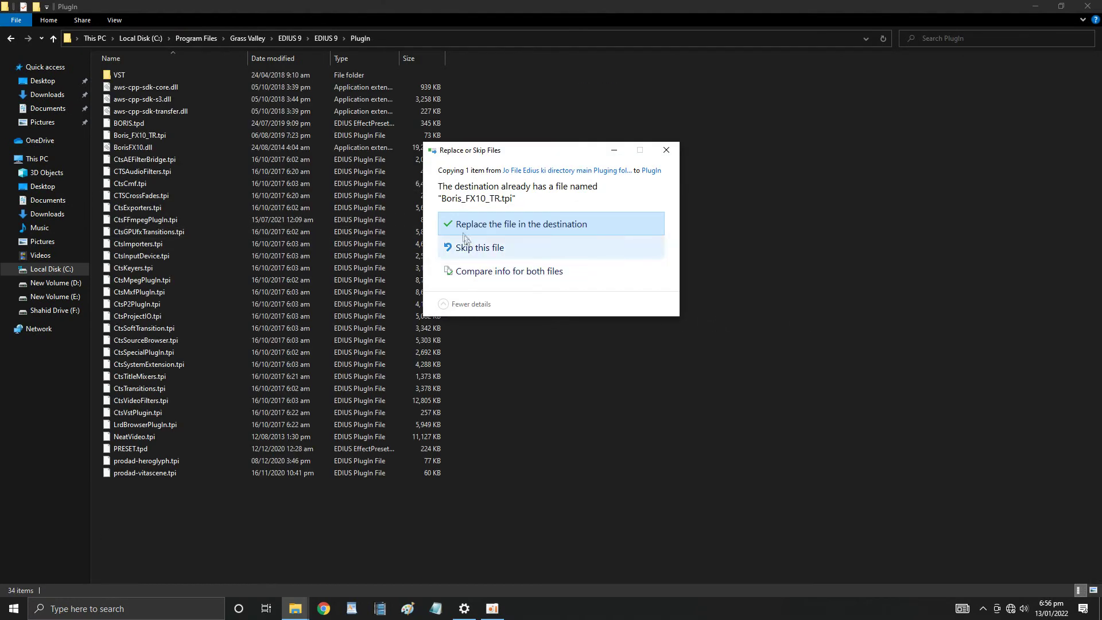
pyautogui.click(480, 224)
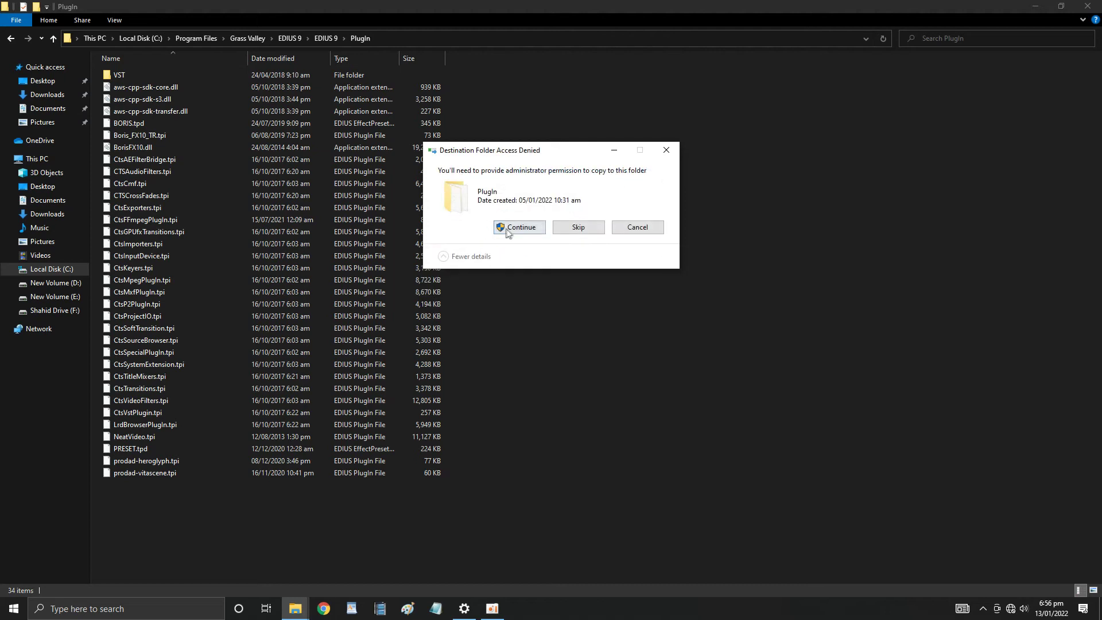
pyautogui.click(520, 227)
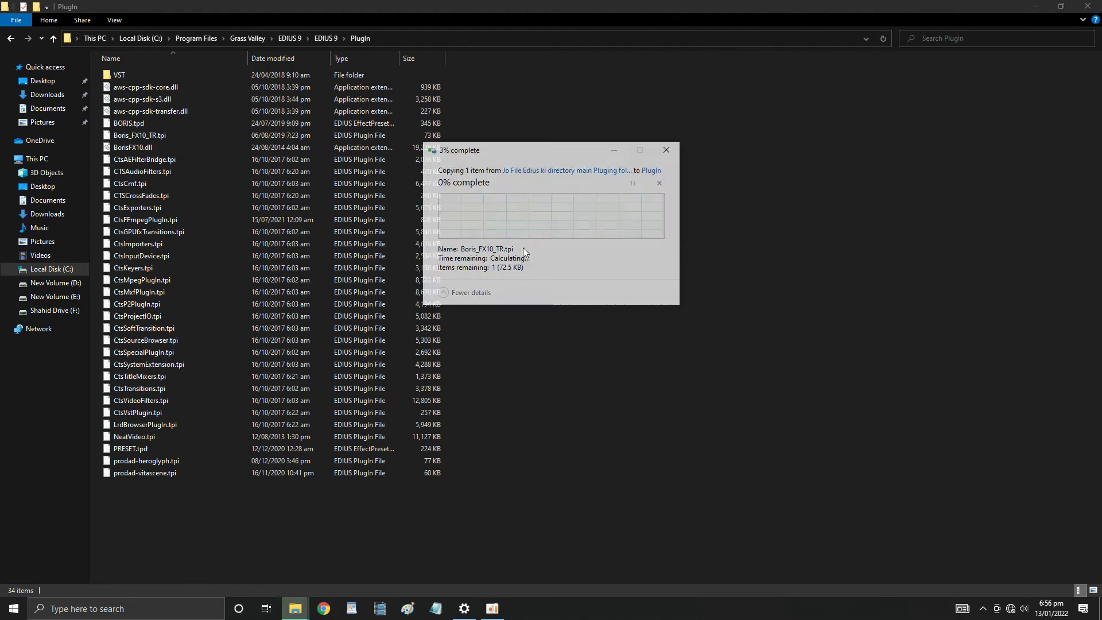
pyautogui.click(1089, 7)
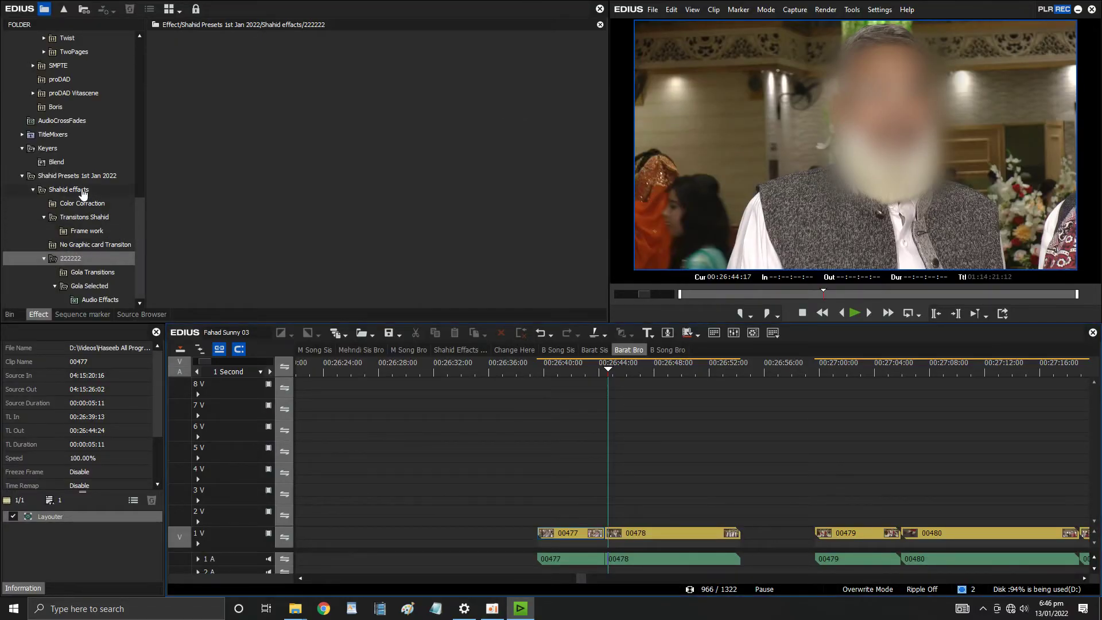
# - Import PRESET.tpd from Downloads > Compressed > New folder > Boris Plugins into the personal effects subfolder of the 1st Jan 2022 presets in EDIUS
pyautogui.click(74, 190)
pyautogui.rightClick(245, 134)
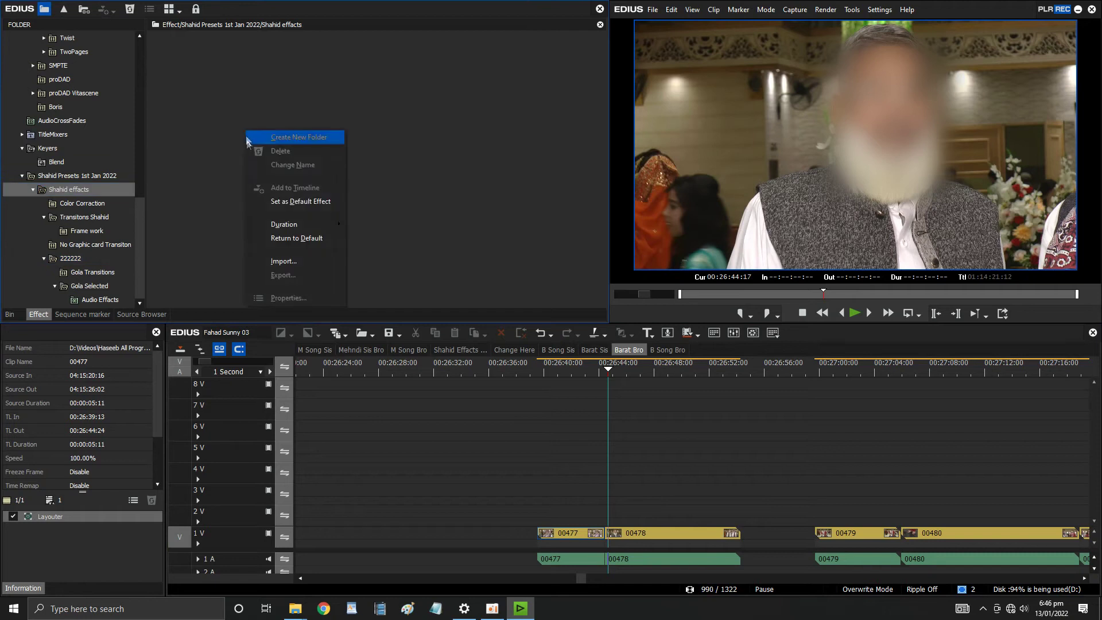
pyautogui.click(284, 261)
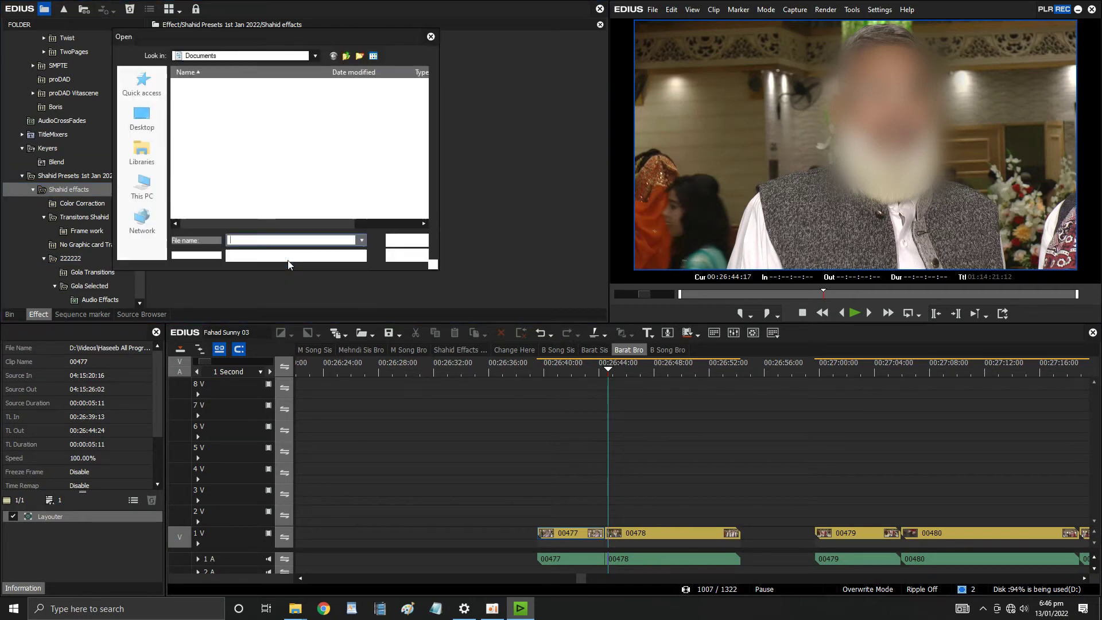
pyautogui.click(145, 186)
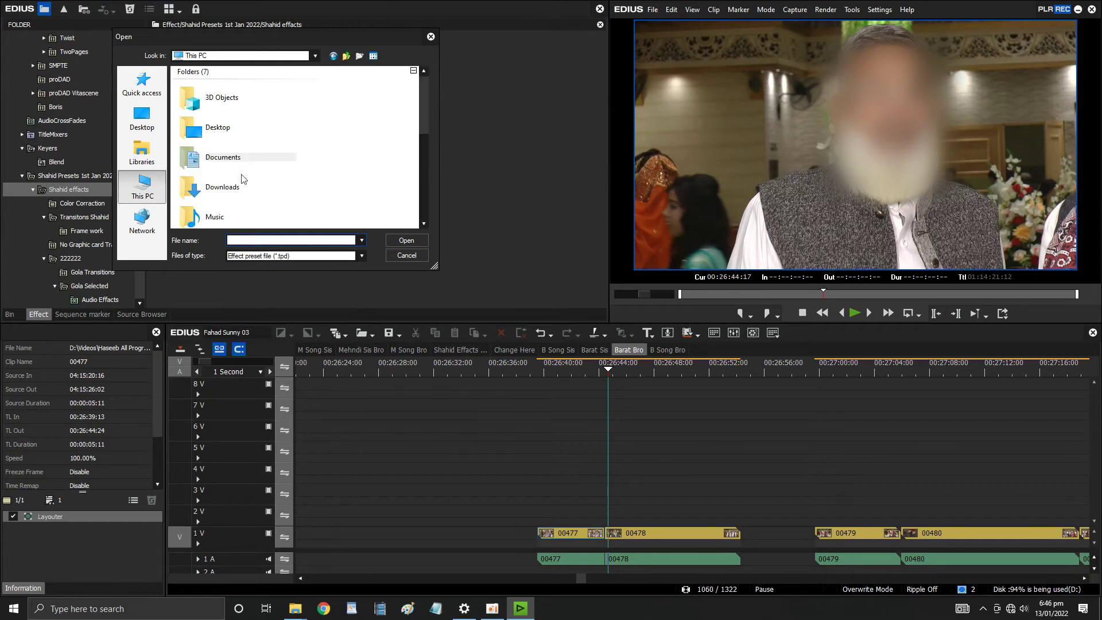
pyautogui.doubleClick(223, 185)
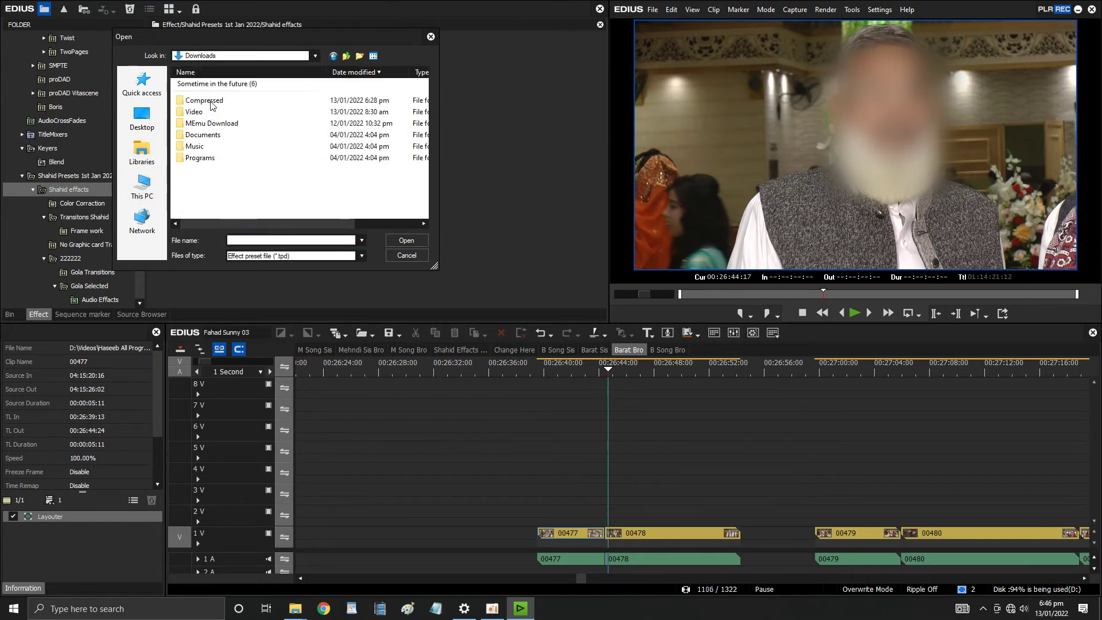
pyautogui.doubleClick(210, 102)
pyautogui.doubleClick(192, 85)
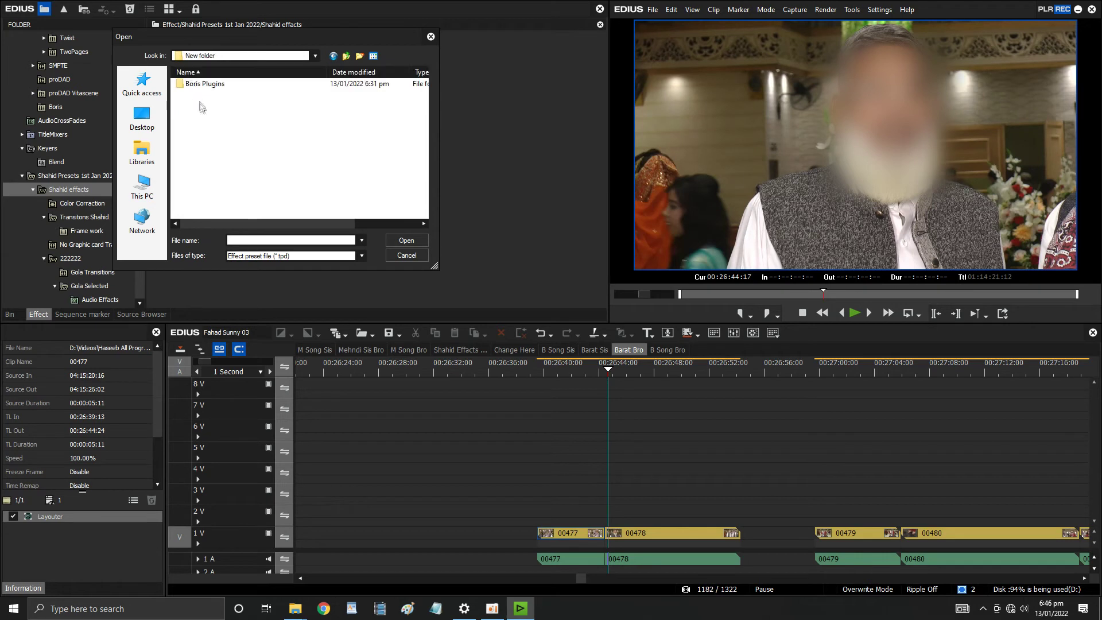
pyautogui.doubleClick(196, 87)
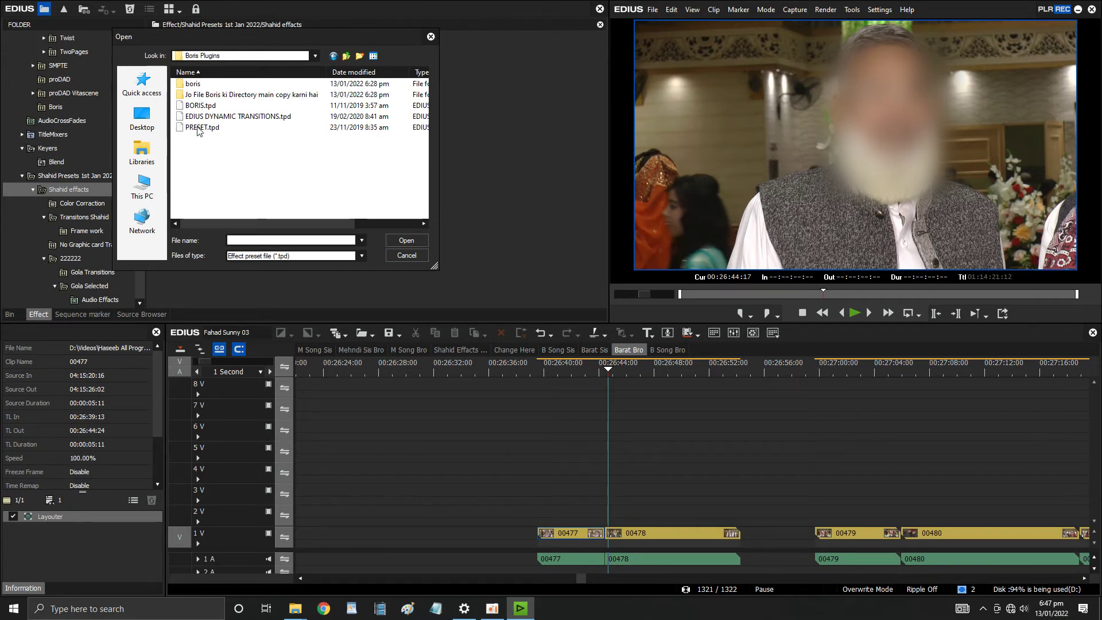
pyautogui.click(198, 127)
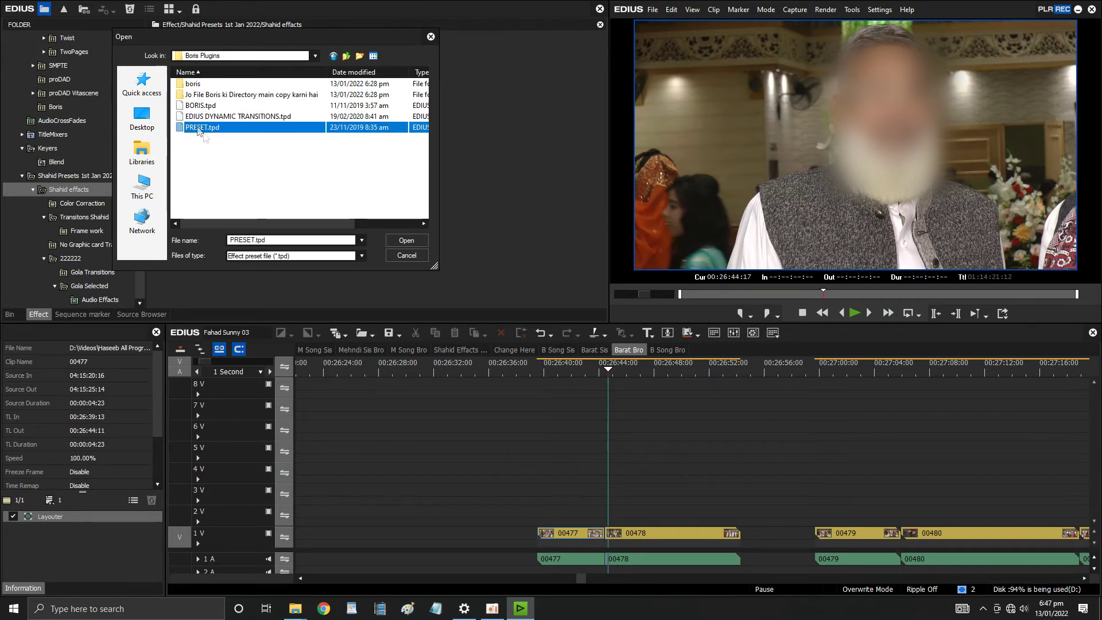
pyautogui.click(399, 238)
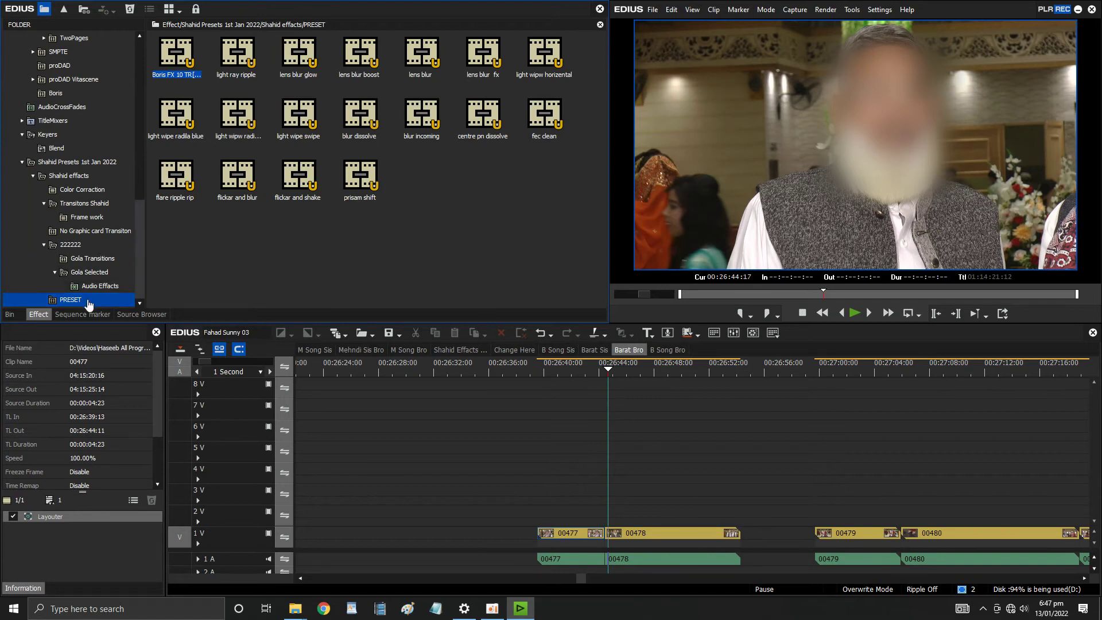
# - Import EDIUS DYNAMIC TRANSITIONS.tpd from Boris Plugins into the same personal effects subfolder of the 1st Jan 2022 presets
pyautogui.click(86, 203)
pyautogui.click(86, 176)
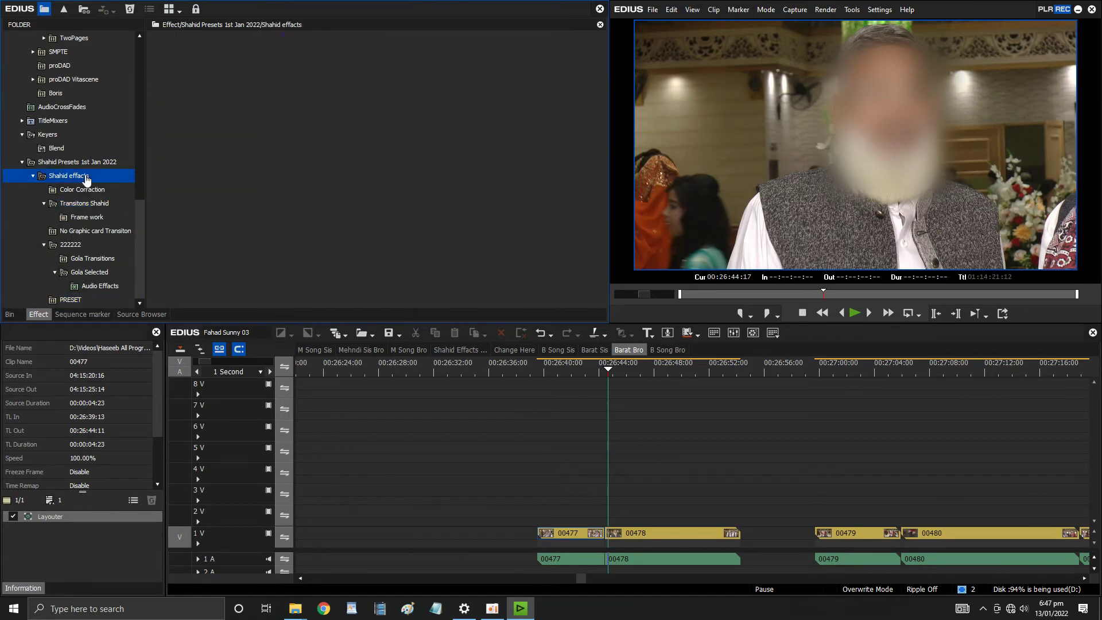
pyautogui.rightClick(271, 163)
pyautogui.click(311, 293)
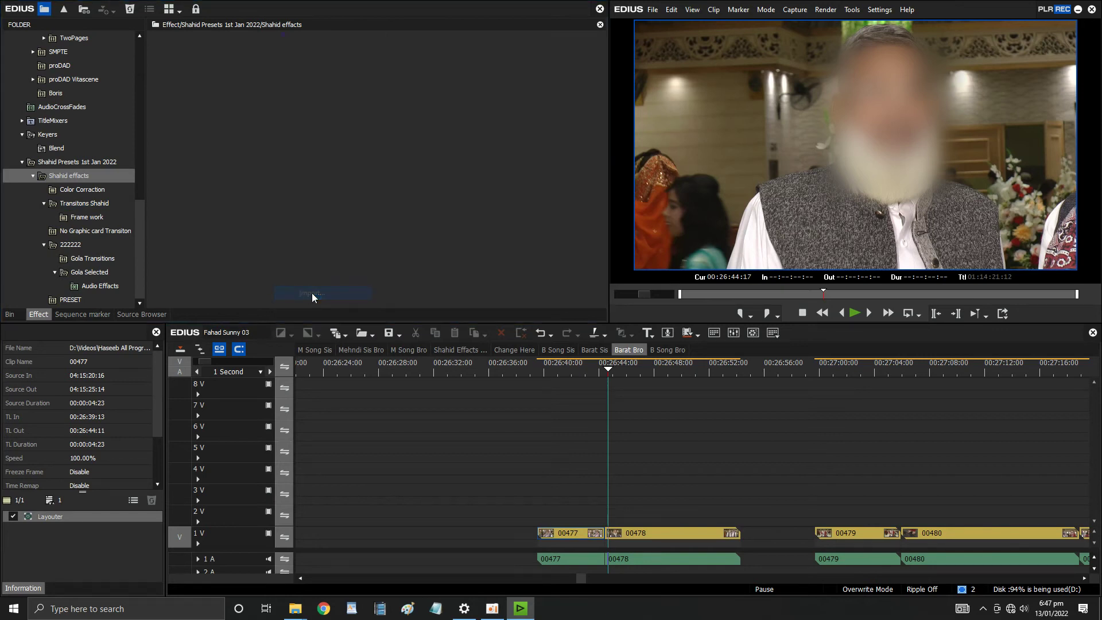
pyautogui.click(208, 118)
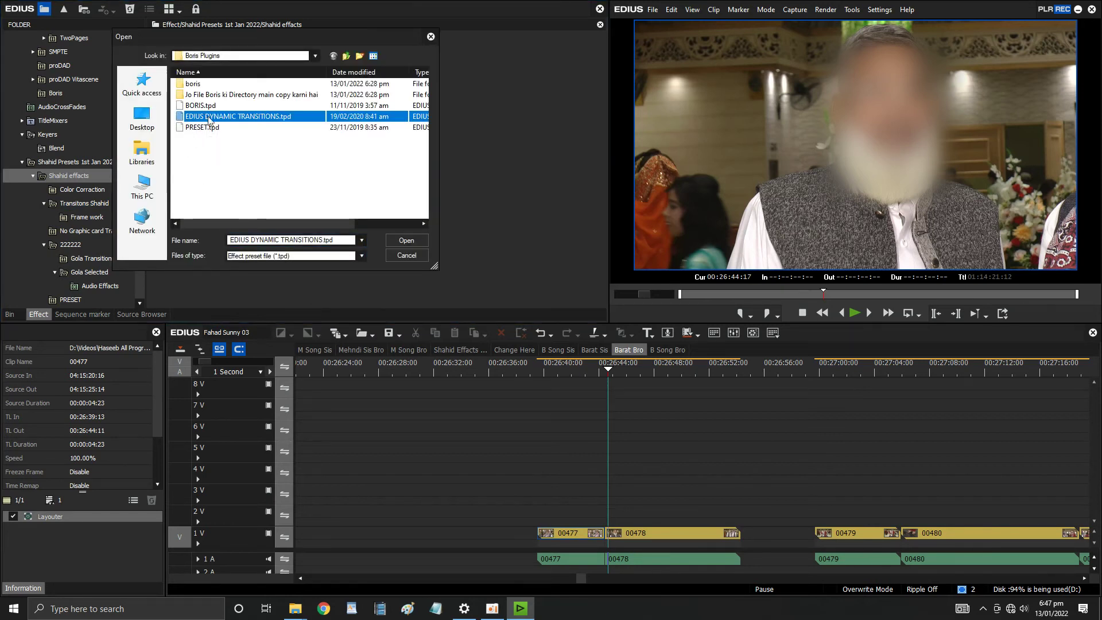
pyautogui.click(390, 240)
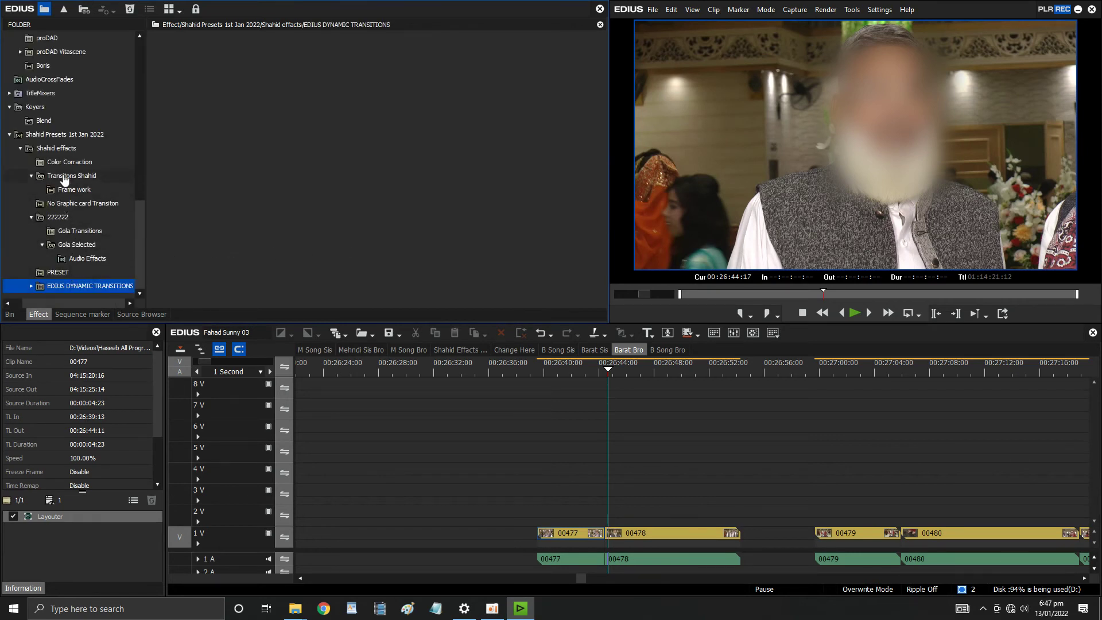
# - Import BORIS.tpd from Boris Plugins into the same personal effects subfolder of the 1st Jan 2022 presets
pyautogui.click(69, 149)
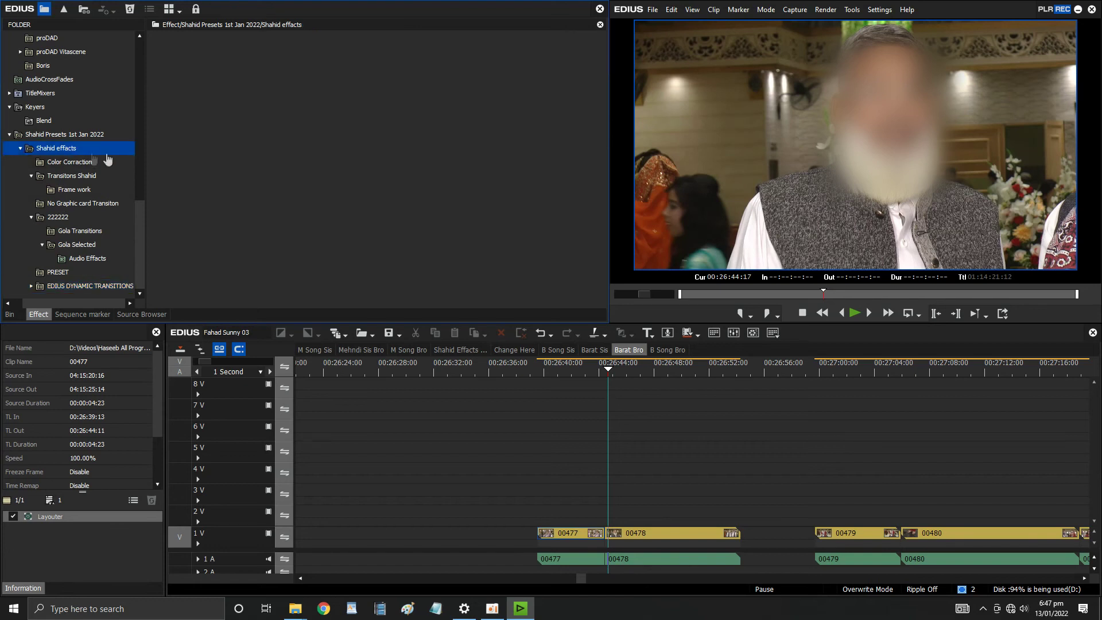
pyautogui.rightClick(248, 152)
pyautogui.click(287, 280)
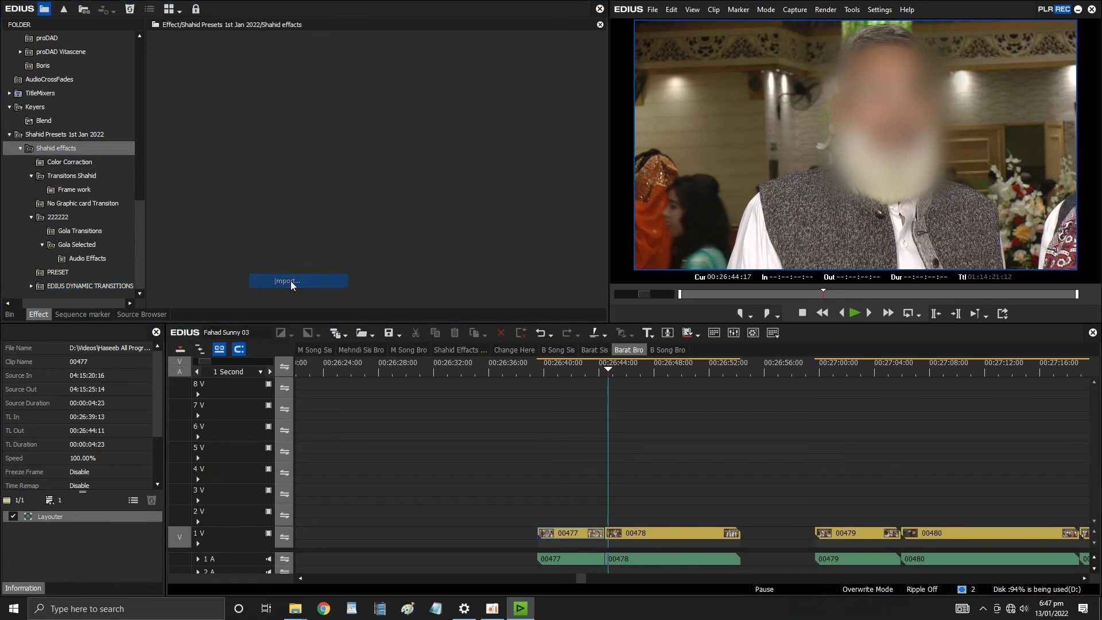
pyautogui.click(203, 106)
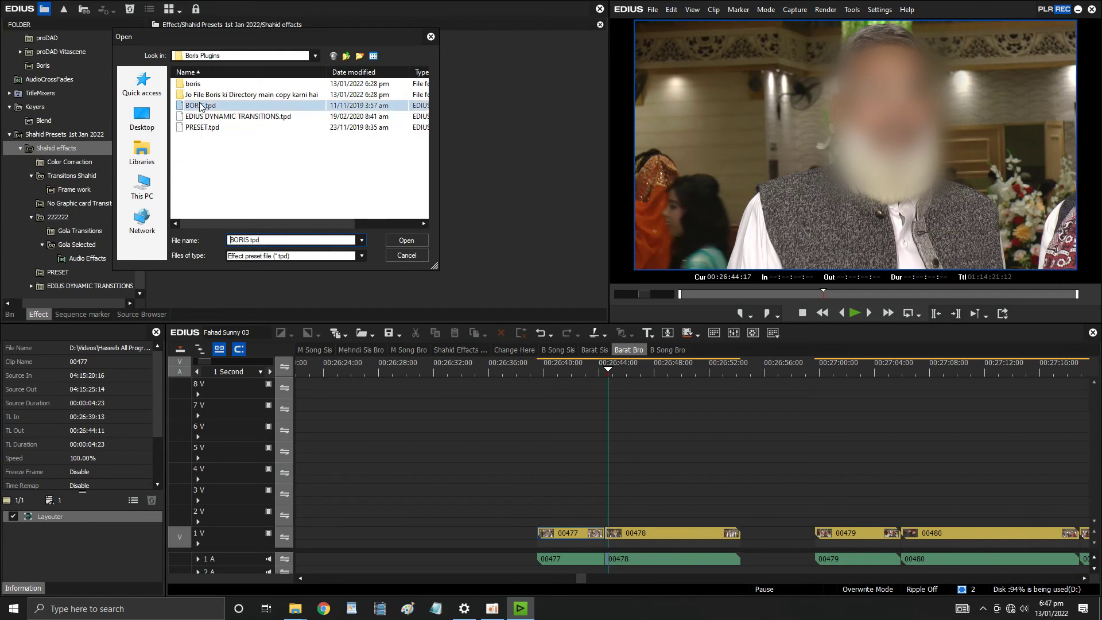
pyautogui.click(407, 241)
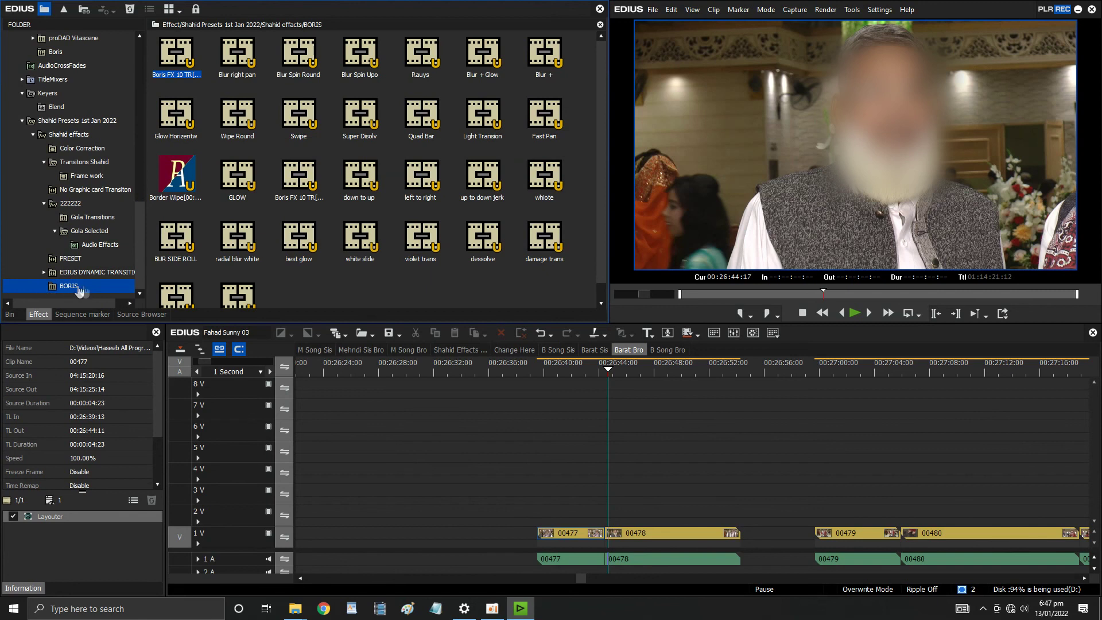
# - Apply the Blur right pan transition from the BORIS presets to the cut between clips 00477 and 00478 on track 1 V
pyautogui.click(239, 57)
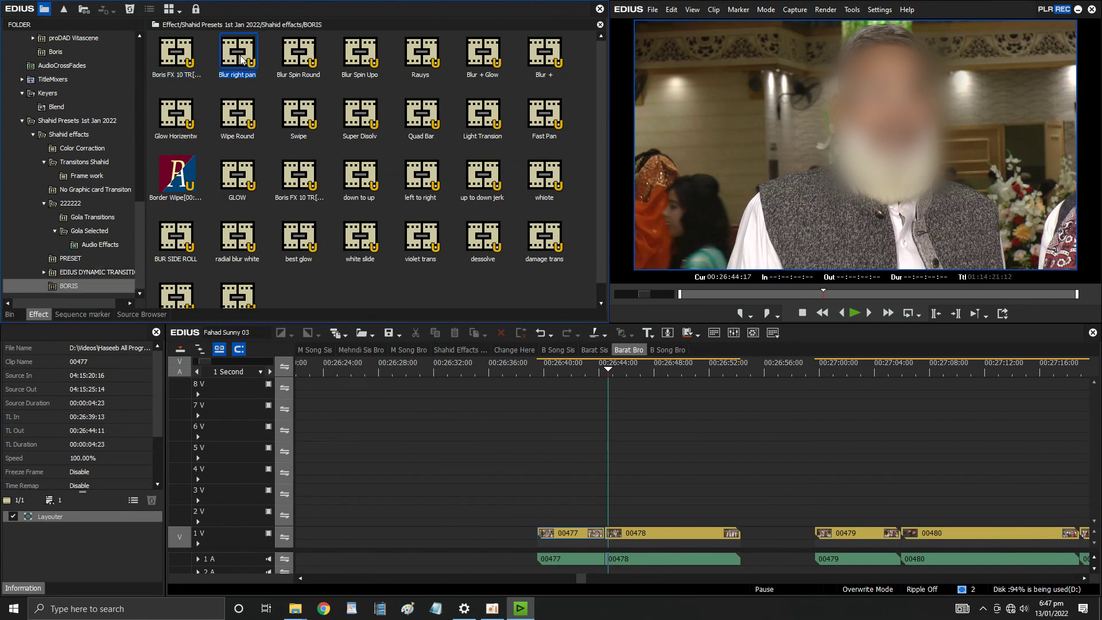
pyautogui.moveTo(237, 57); pyautogui.dragTo(608, 537)
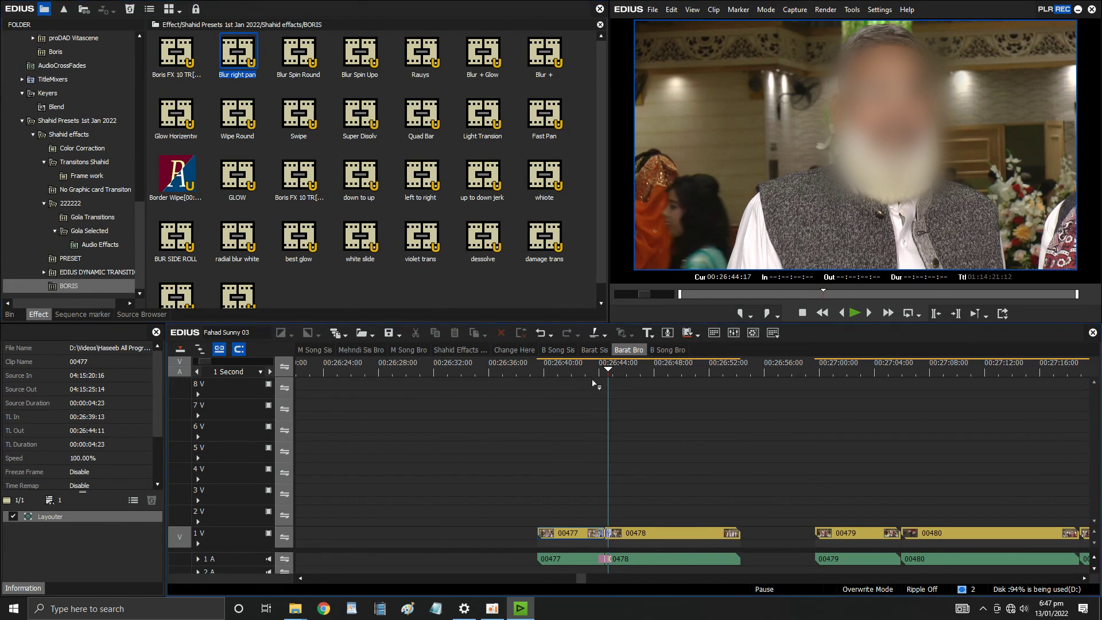